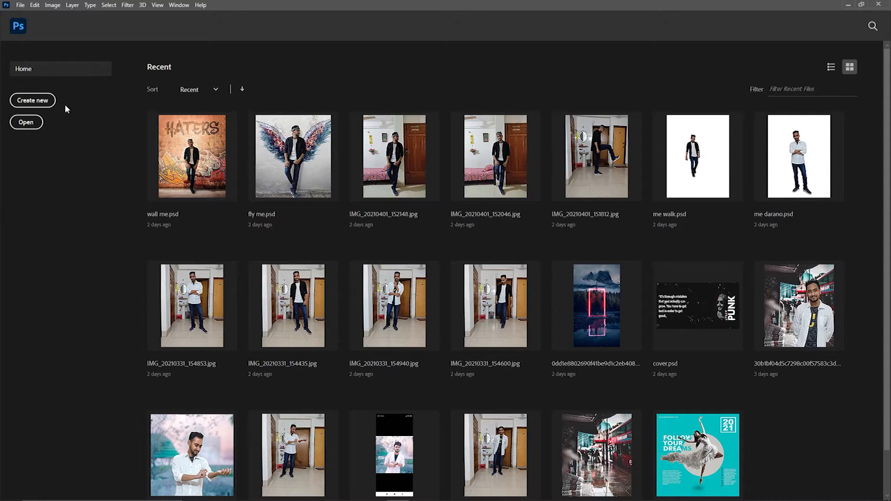
Step: Start a new document preset at 2000 x 2000 px, 72 ppi, from the Home screen
left_click(44, 101)
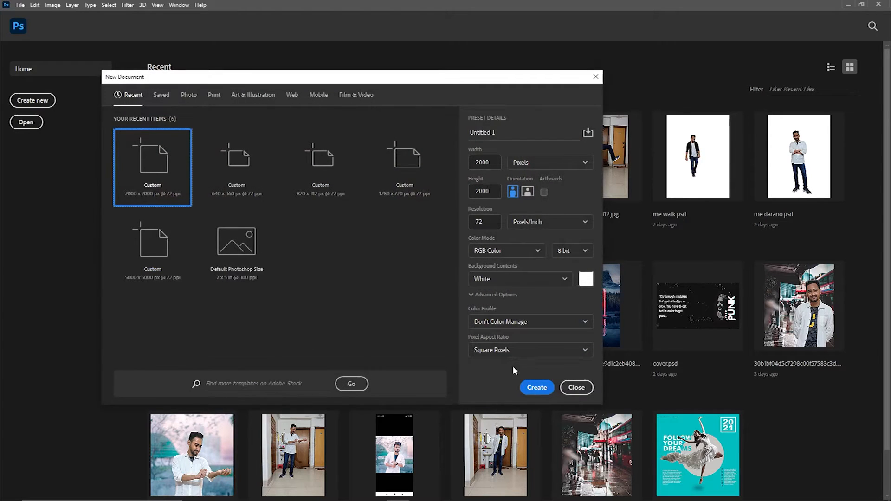
Step: Create the 2000 x 2000 px document and convert the Background into Layer 0
left_click(534, 387)
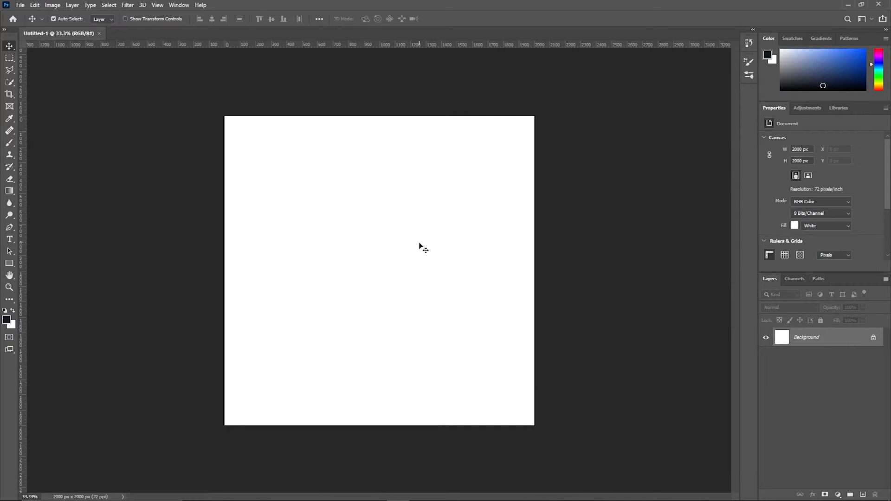
double_click(835, 339)
left_click(521, 152)
left_click(823, 344)
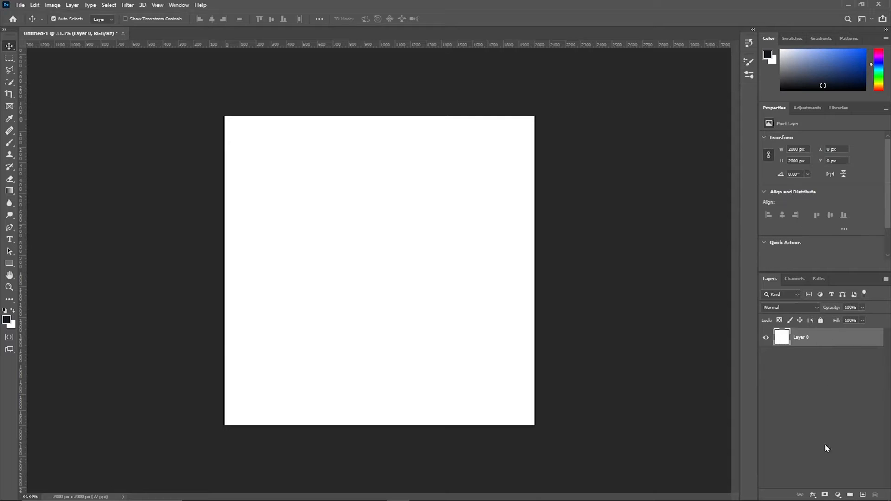
Step: Add a Solid Color fill layer in blue #00aed3 over Layer 0
left_click(837, 494)
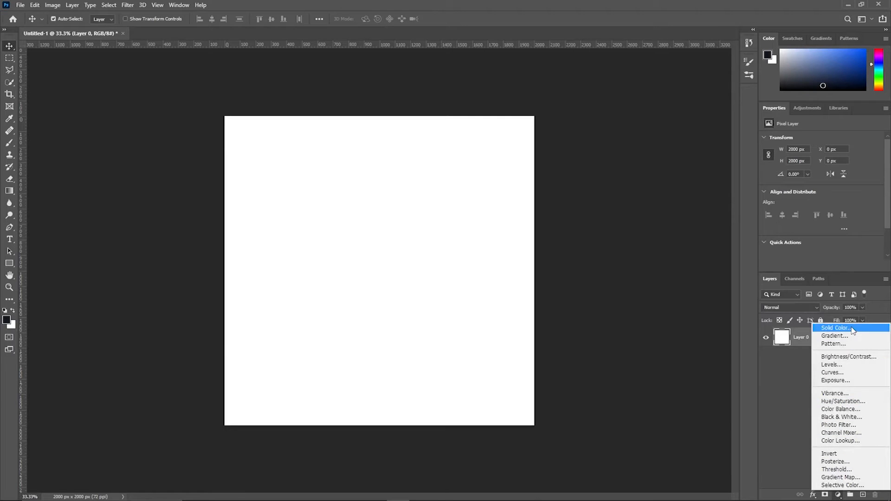
left_click(831, 329)
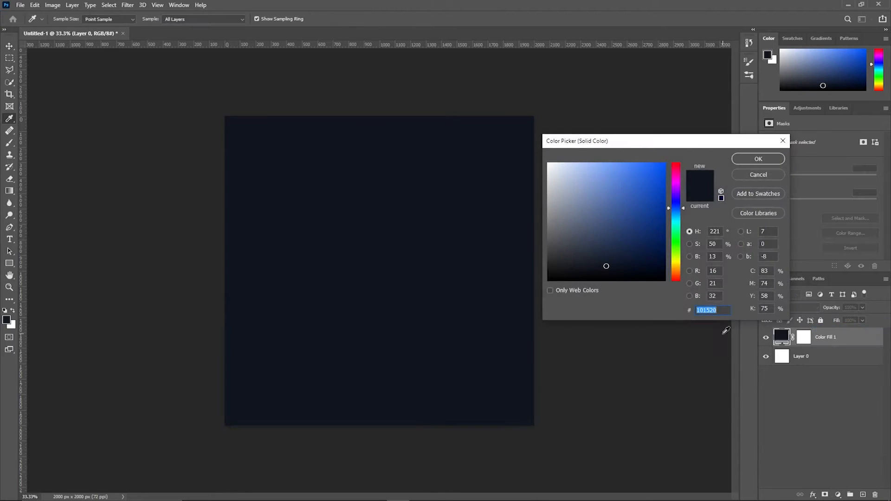
left_click(677, 222)
left_click_drag(627, 214, 666, 183)
left_click(674, 224)
left_click_drag(675, 227, 675, 218)
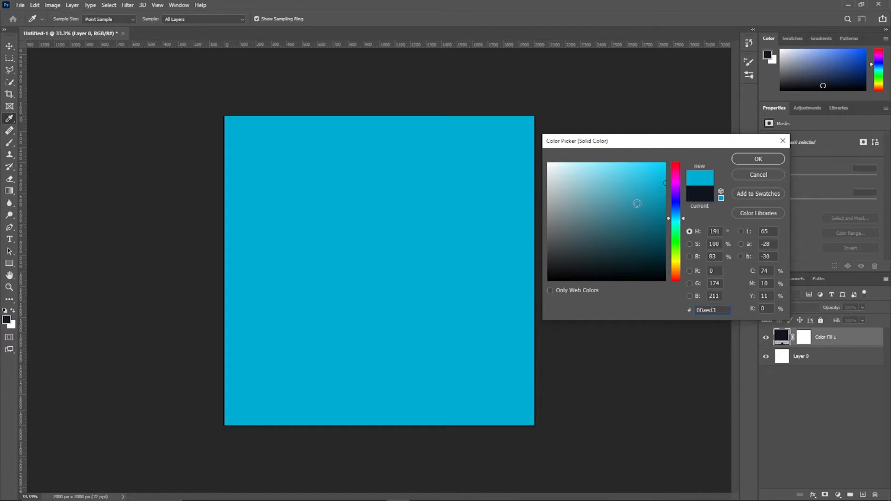
left_click(749, 161)
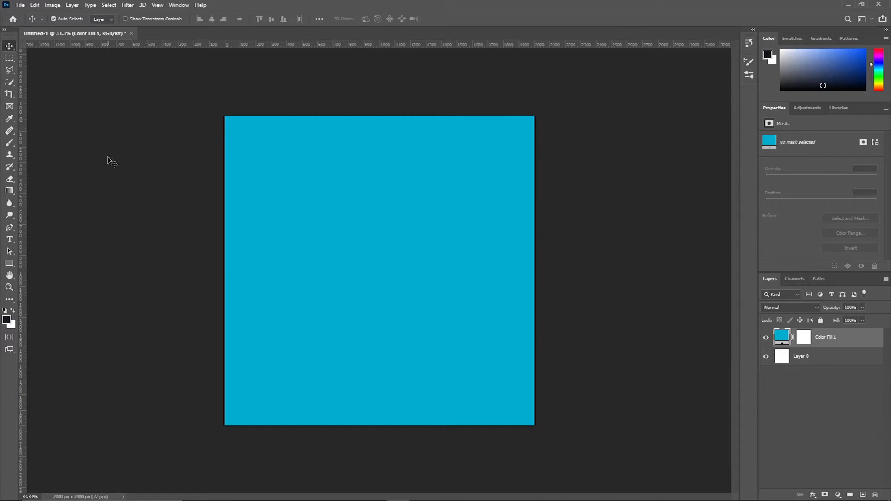
left_click(9, 239)
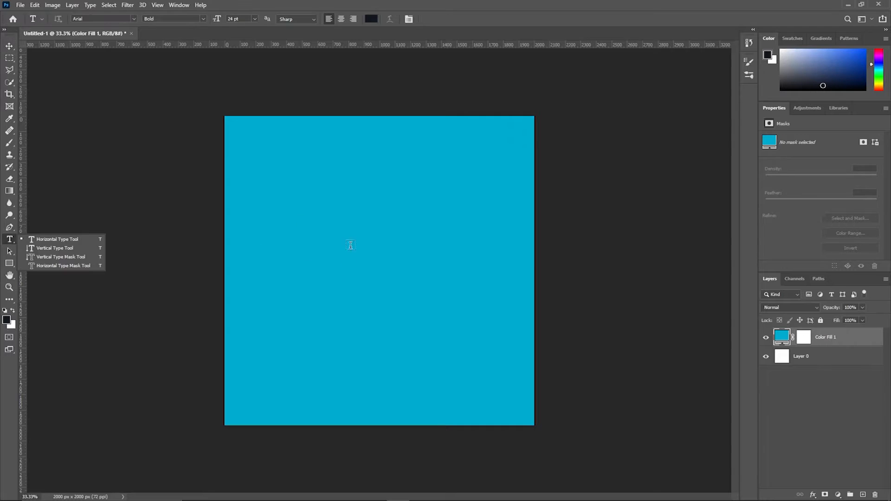
Step: Type 'Ms' on the canvas and set it to 500 pt Futura Bold
left_click(324, 255)
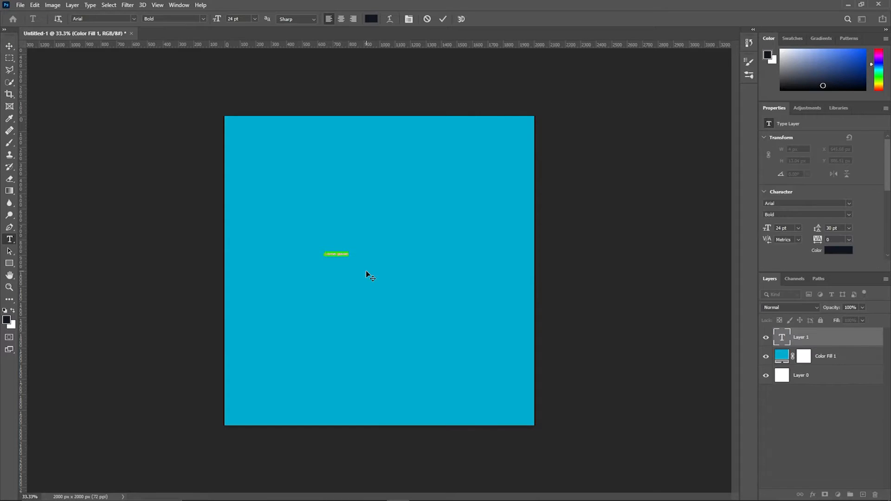
key("BackSpace")
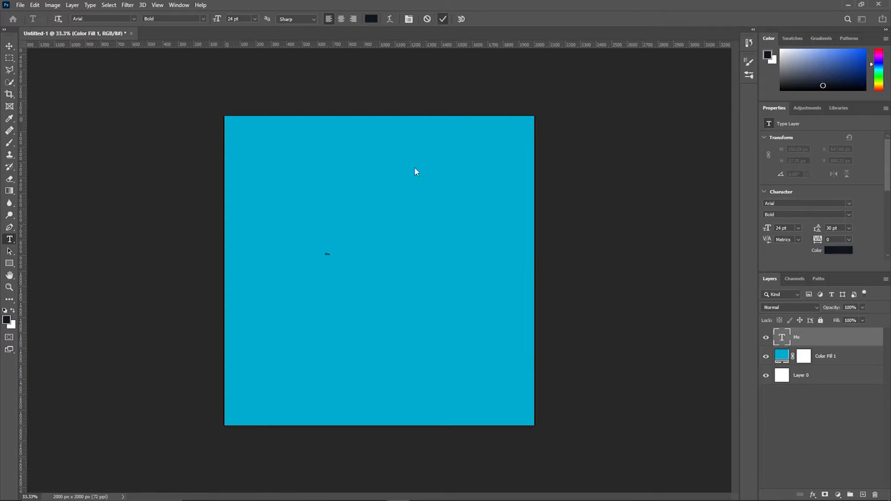
left_click(10, 45)
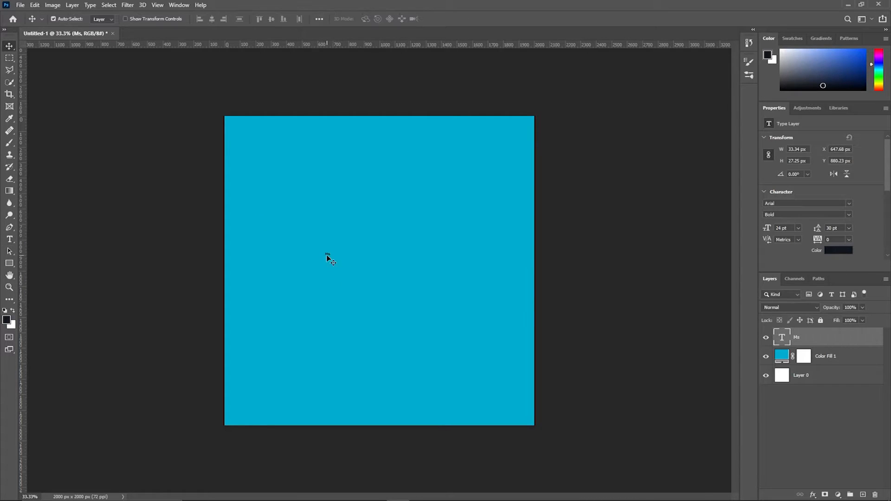
left_click(791, 229)
type("500")
key("Return")
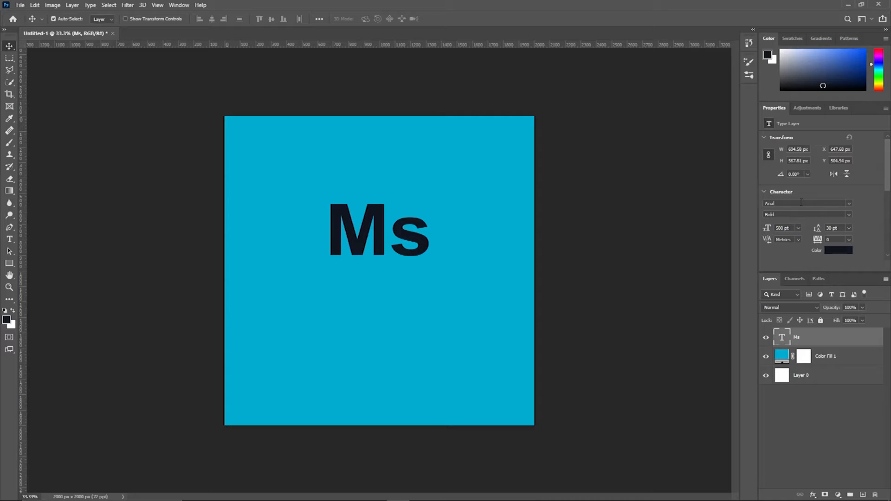
type("Futura")
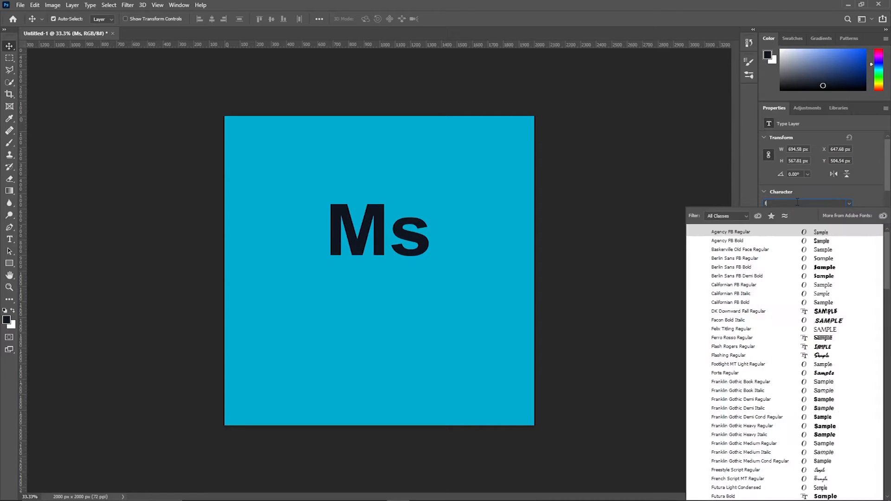
key("Down")
key("Down")
key("Down")
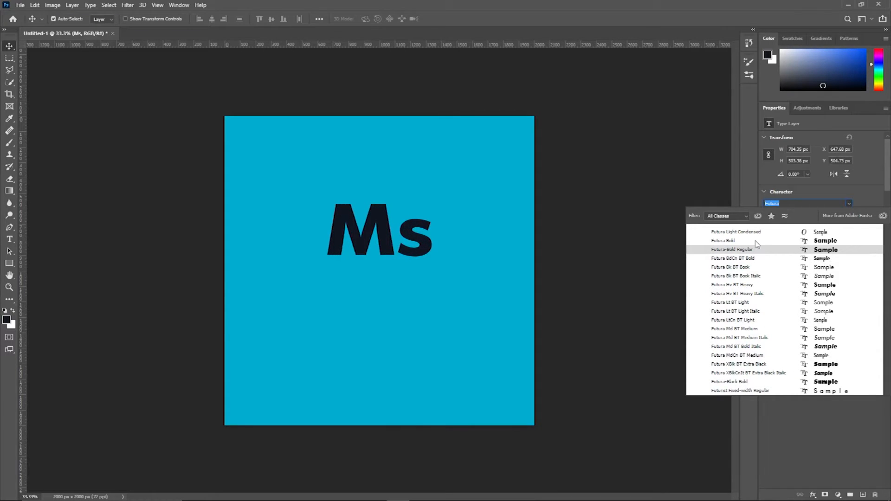
left_click(727, 251)
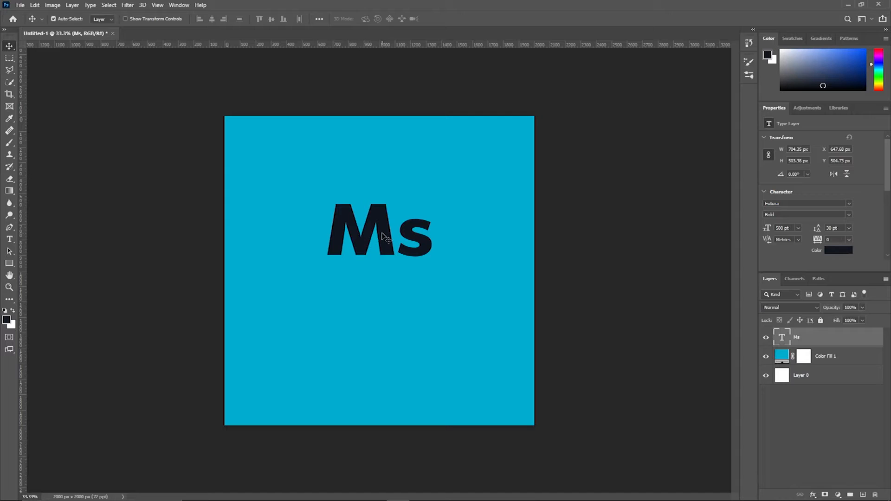
Step: Make the Ms text white #ffffff, 1296 pt, in Arial CE MT Black
left_click(851, 251)
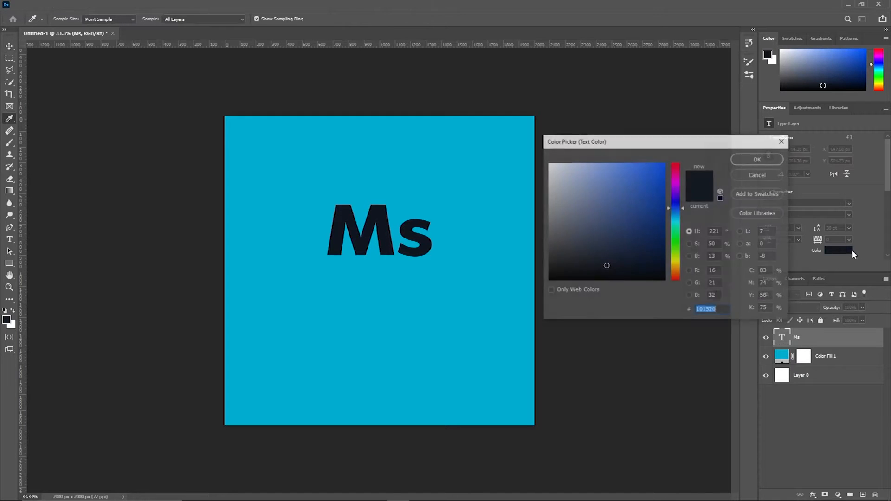
type("ffffff")
left_click(759, 159)
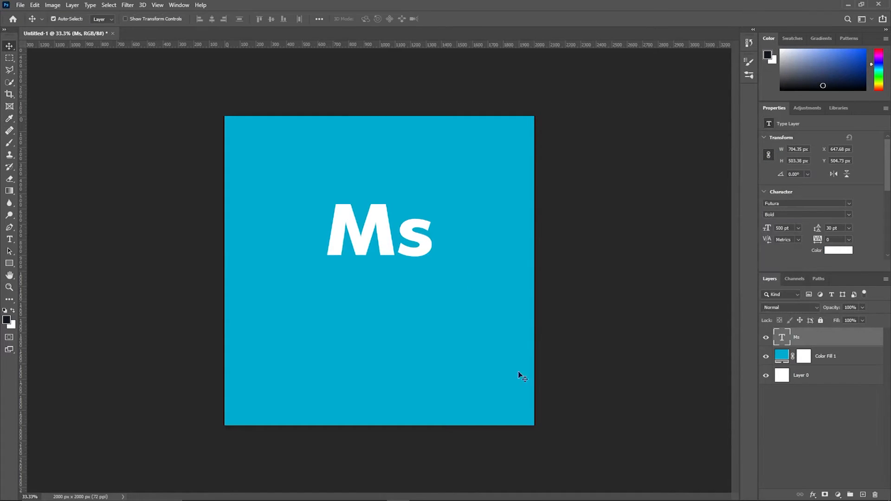
left_click_drag(793, 229, 772, 232)
left_click(849, 215)
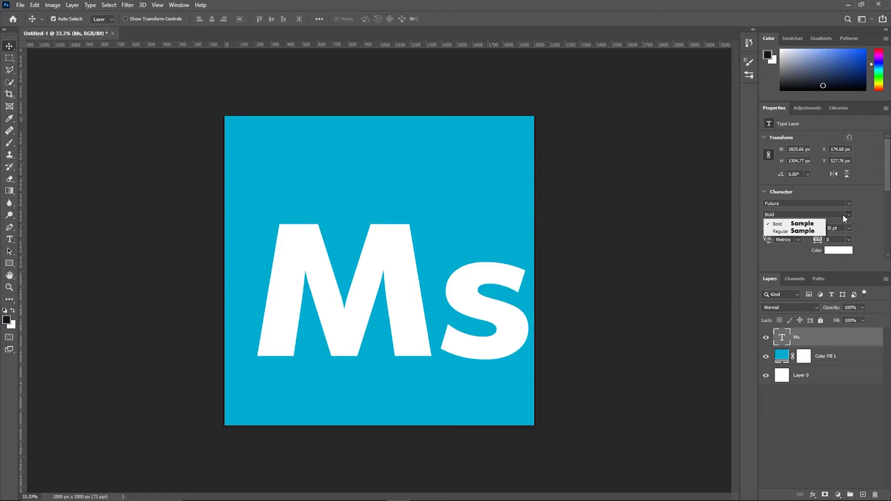
left_click(867, 215)
left_click(814, 204)
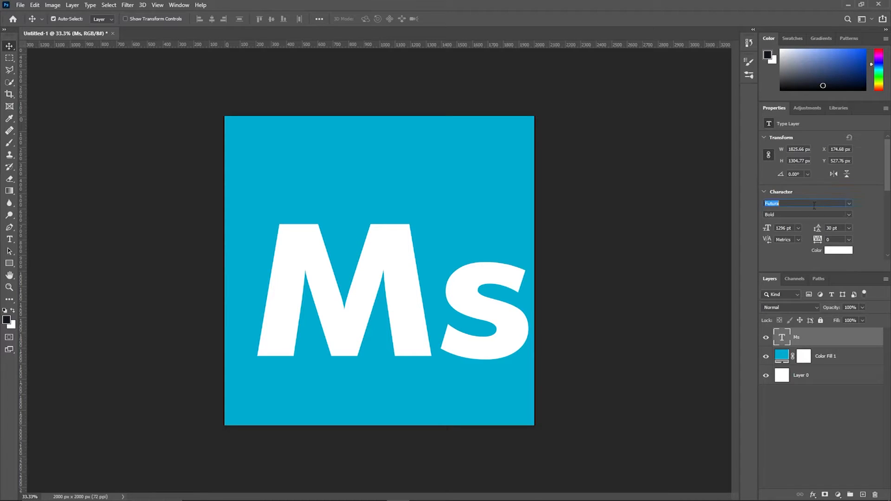
type("ar")
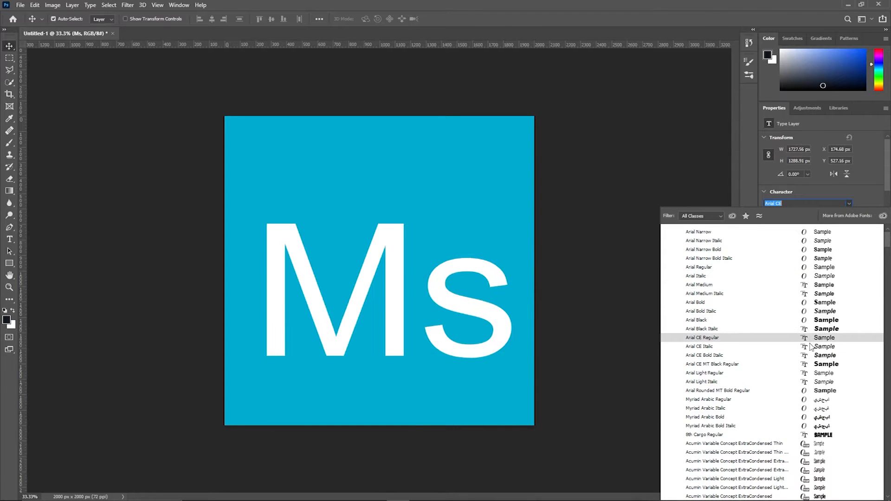
left_click(810, 366)
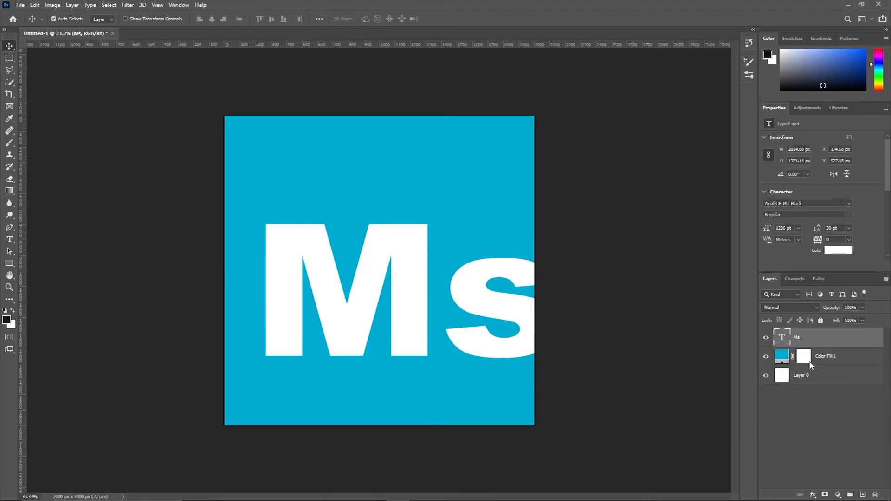
Step: Move Ms down-left and attempt a 1500 pt size, dismissing the size-limit warning
left_click_drag(420, 291, 389, 376)
left_click(793, 229)
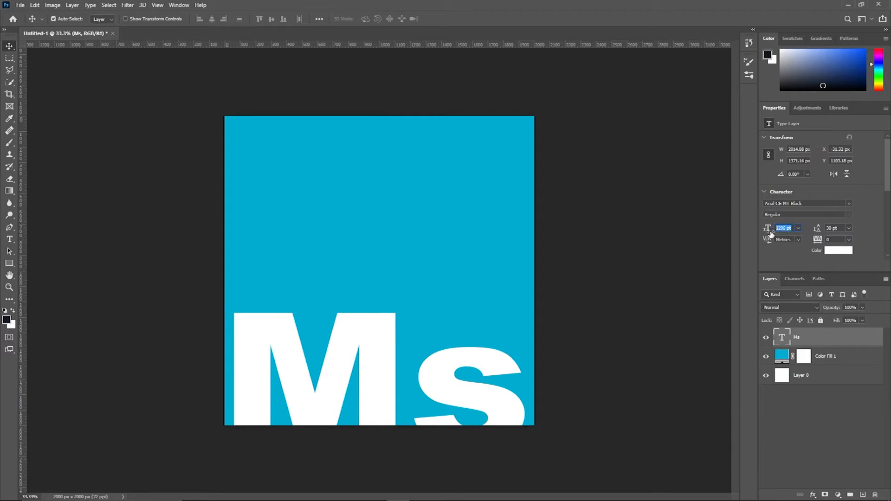
type("1500")
key("Return")
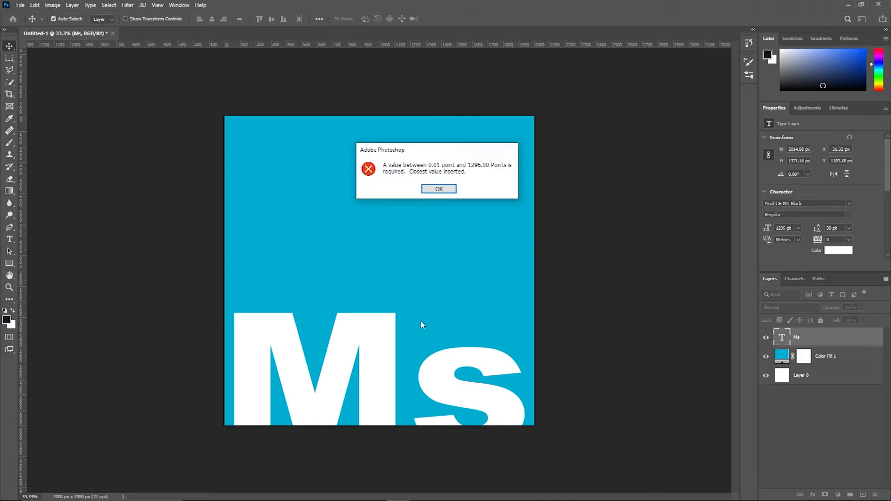
left_click(439, 190)
left_click_drag(385, 348, 410, 308)
Step: Free-transform Ms to about 123% and drag it to the canvas bottom
key("ctrl+t")
left_click_drag(558, 458, 594, 483)
left_click_drag(405, 322, 383, 344)
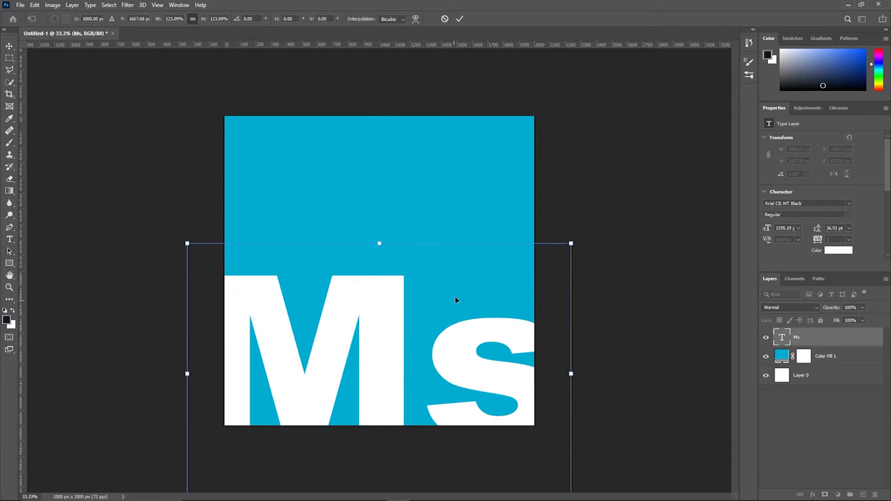
left_click(459, 19)
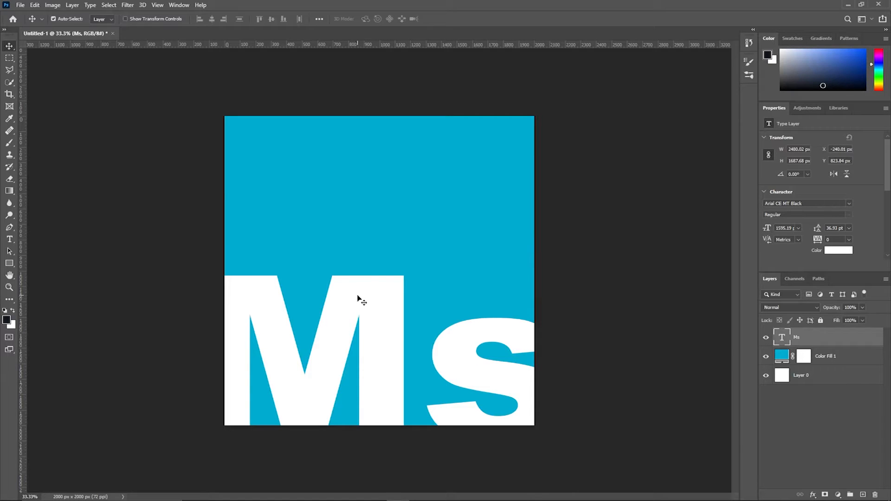
Step: Draw a rectangular selection over the canvas's right half and select Color Fill 1
left_click(9, 58)
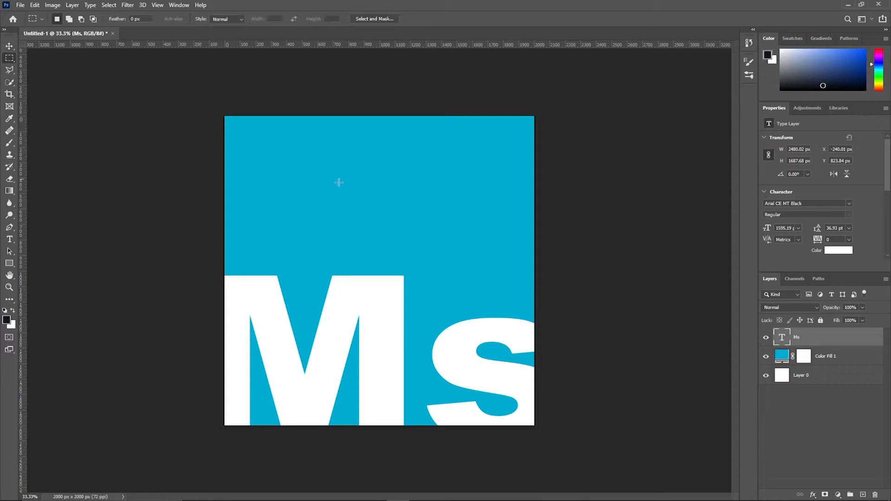
left_click_drag(535, 425, 404, 116)
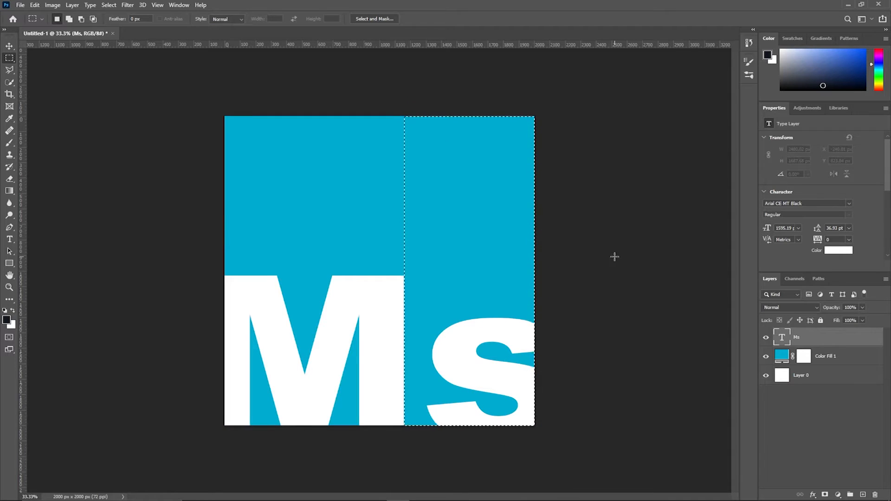
left_click(10, 48)
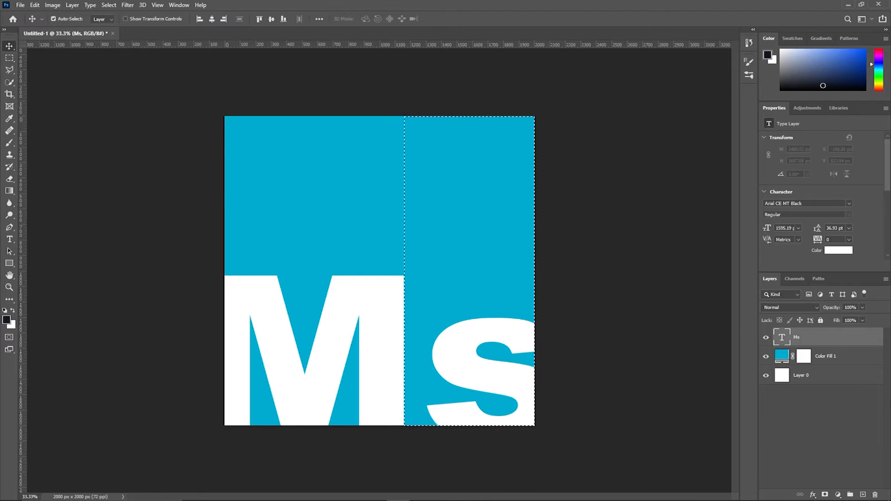
left_click(835, 358)
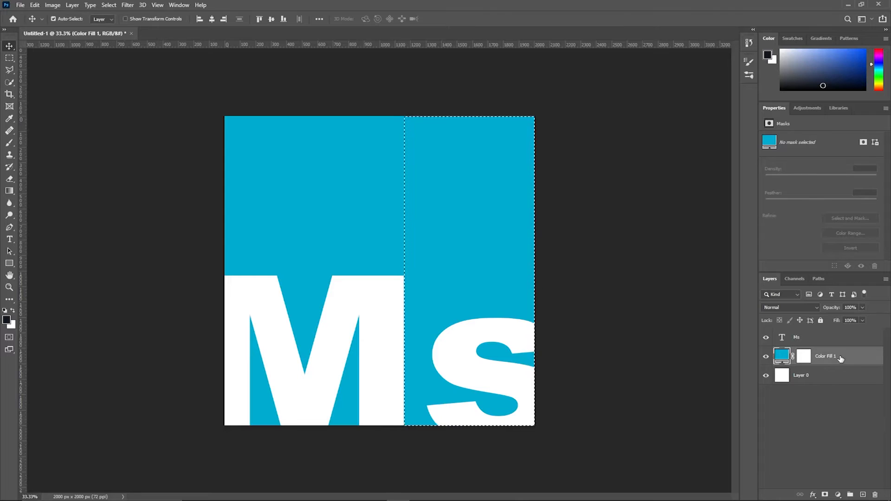
right_click(448, 245)
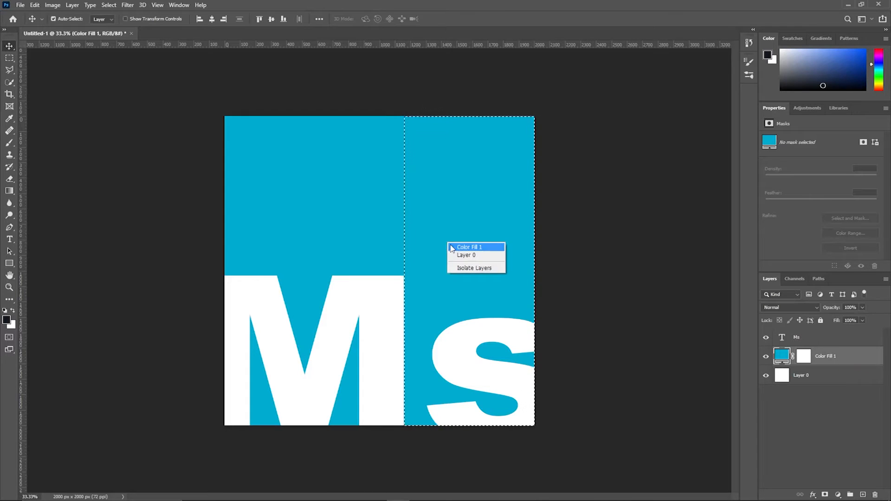
right_click(846, 357)
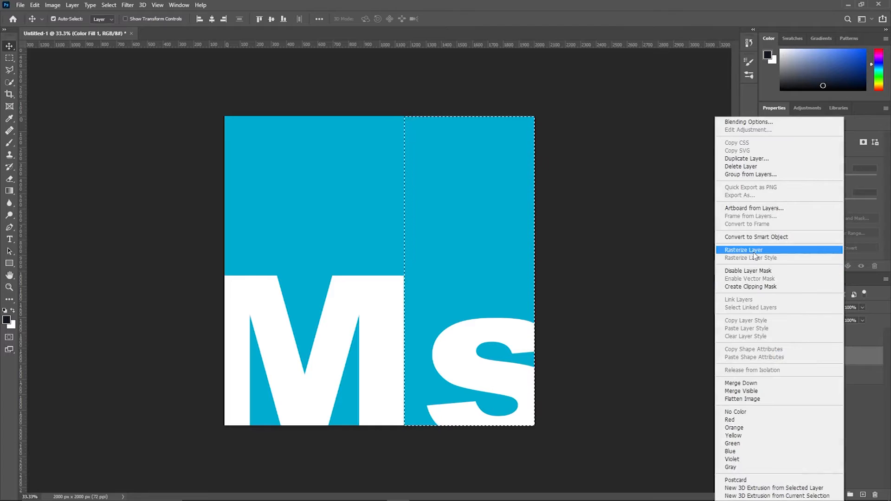
left_click(647, 383)
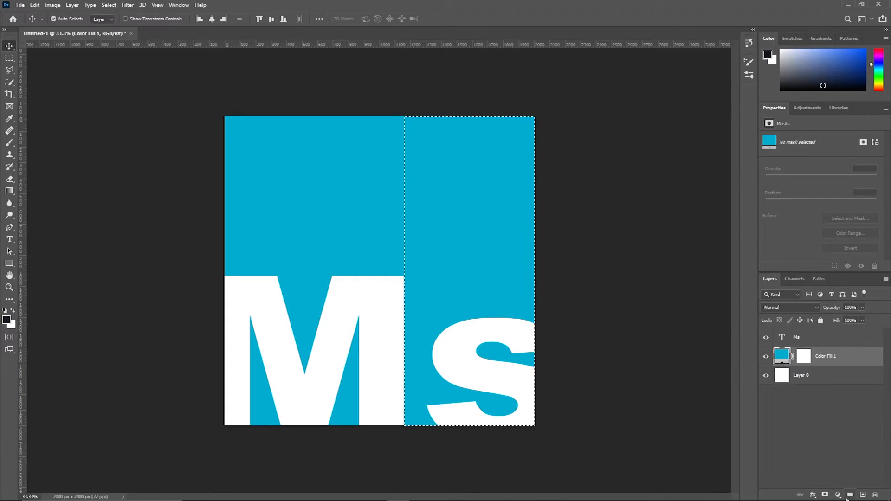
Step: Add a Solid Color fill layer using cyan sampled from the canvas (#01acd1)
left_click(838, 495)
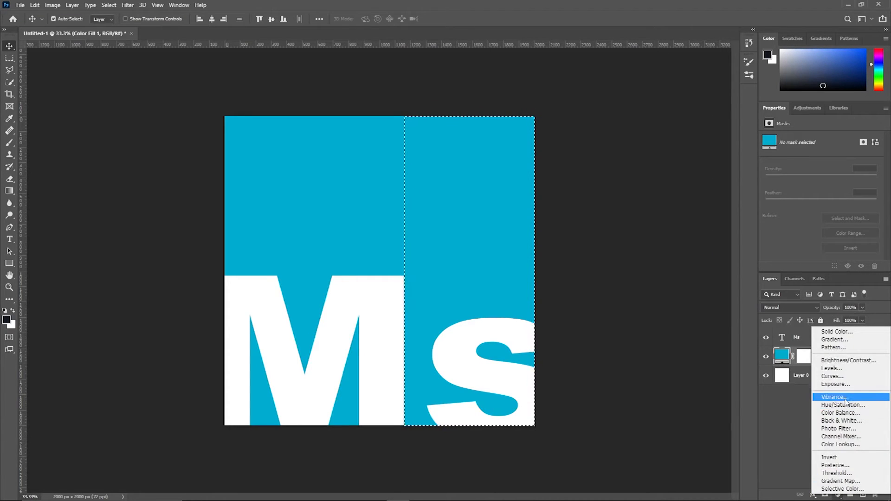
left_click(843, 333)
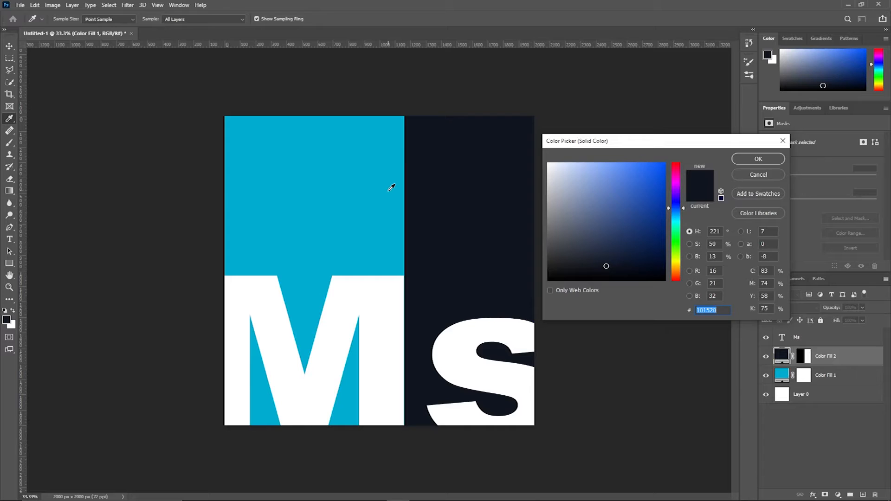
left_click(389, 190)
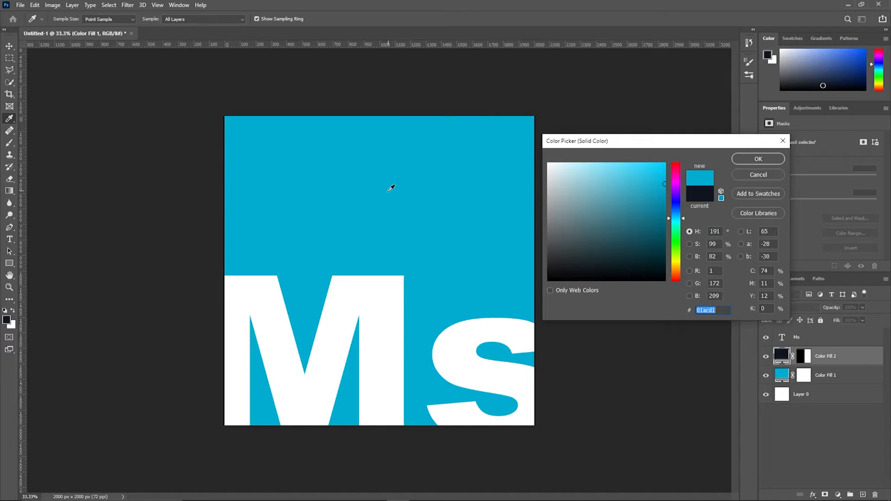
left_click(758, 159)
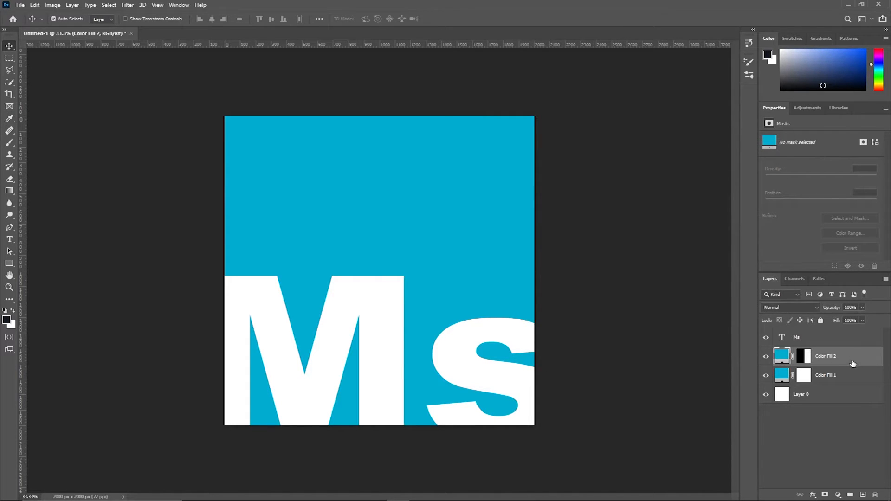
Step: Place woman-3083453_1920.jpg from the Downloads folder as an embedded image
left_click(21, 5)
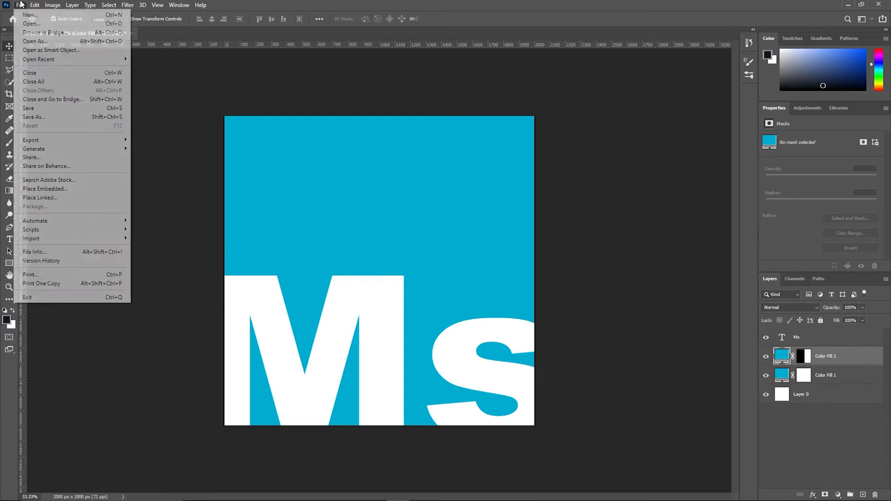
left_click(47, 190)
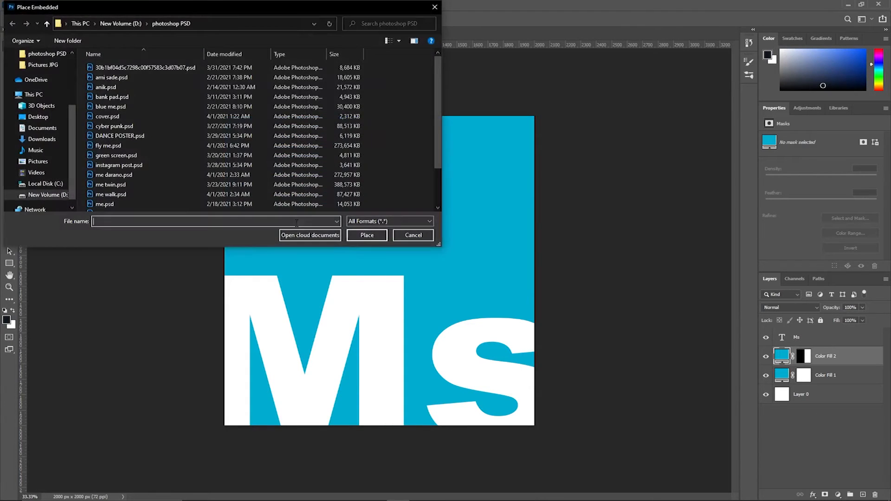
left_click(47, 24)
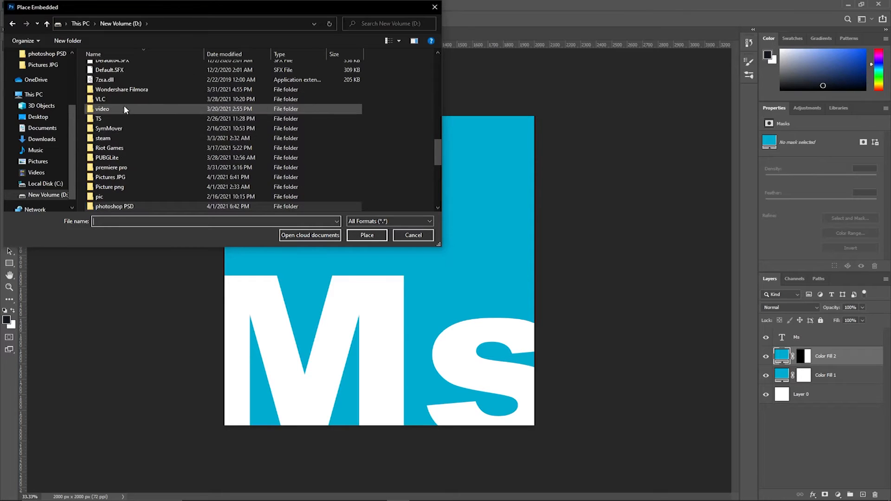
left_click_drag(437, 143, 437, 177)
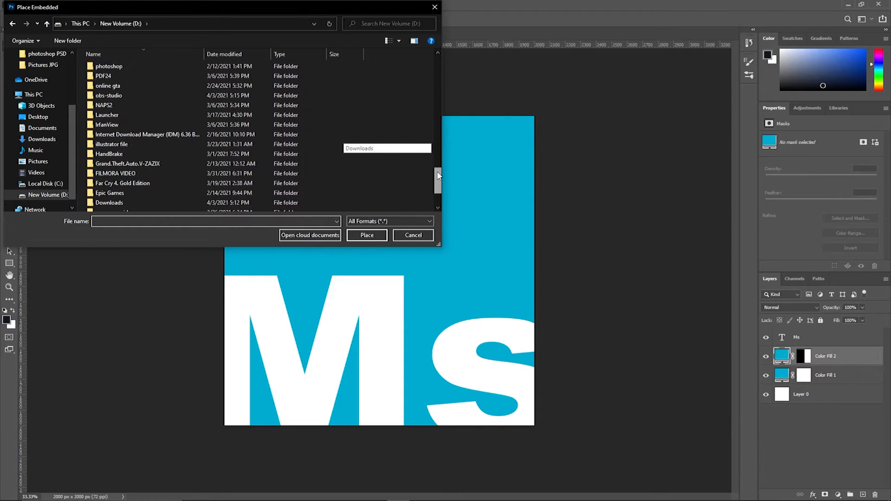
double_click(150, 207)
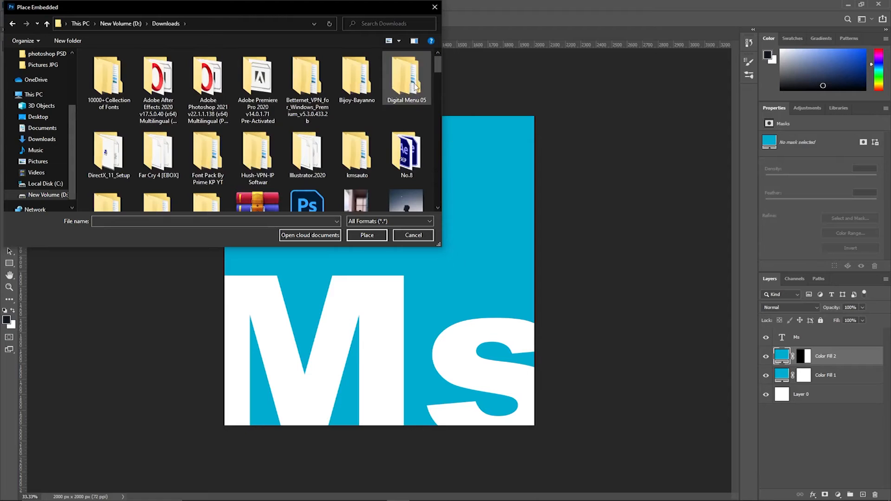
left_click_drag(439, 66, 439, 196)
left_click(109, 169)
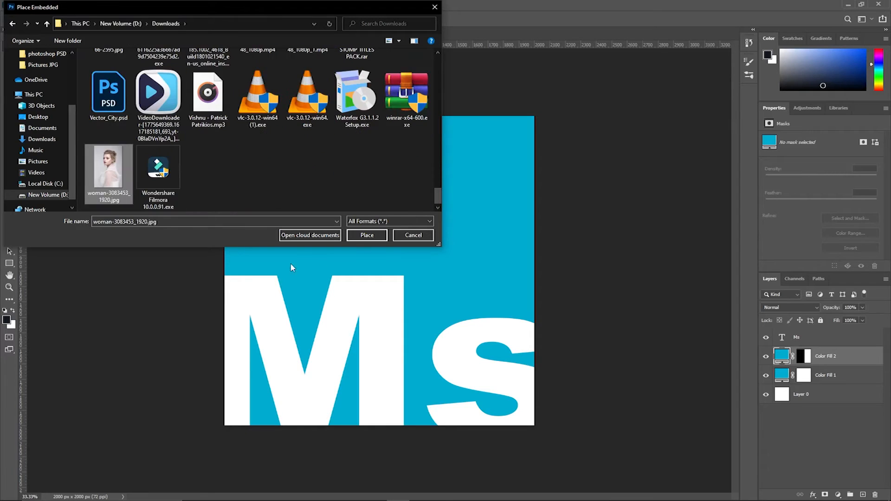
left_click(367, 235)
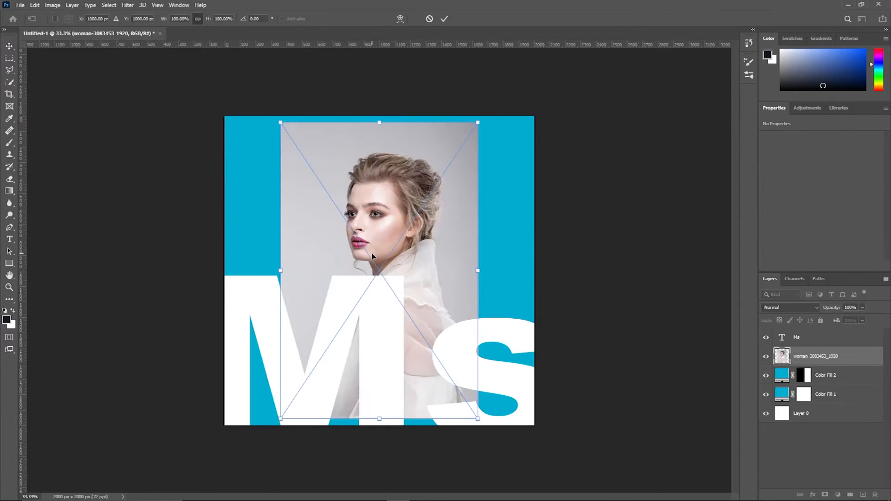
key("Return")
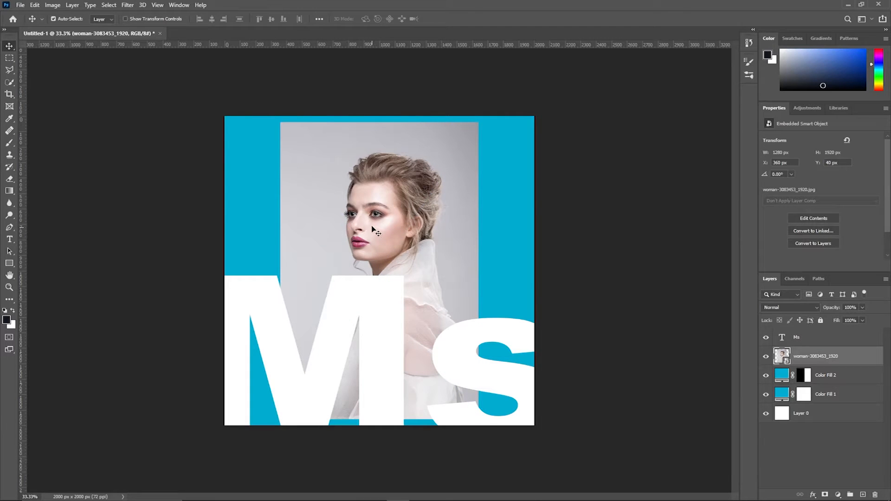
Step: Move the photo to the right edge and clip it to Color Fill 2
left_click_drag(334, 211, 430, 202)
right_click(824, 358)
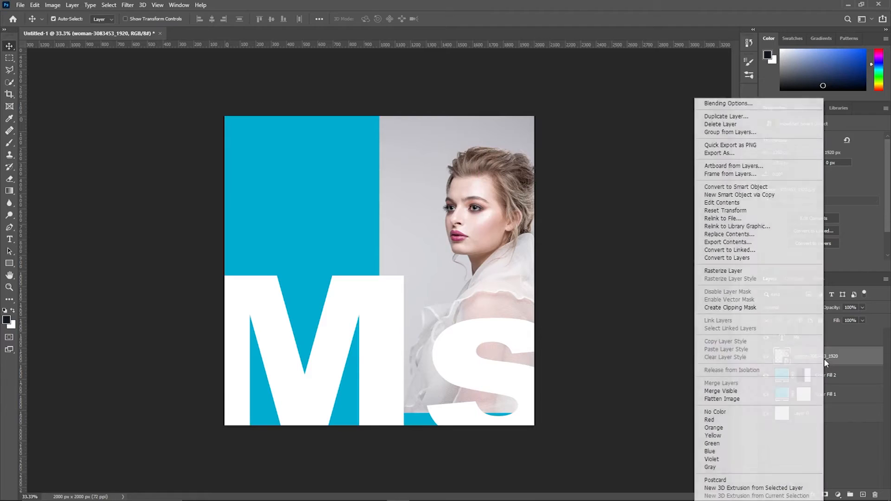
left_click(740, 307)
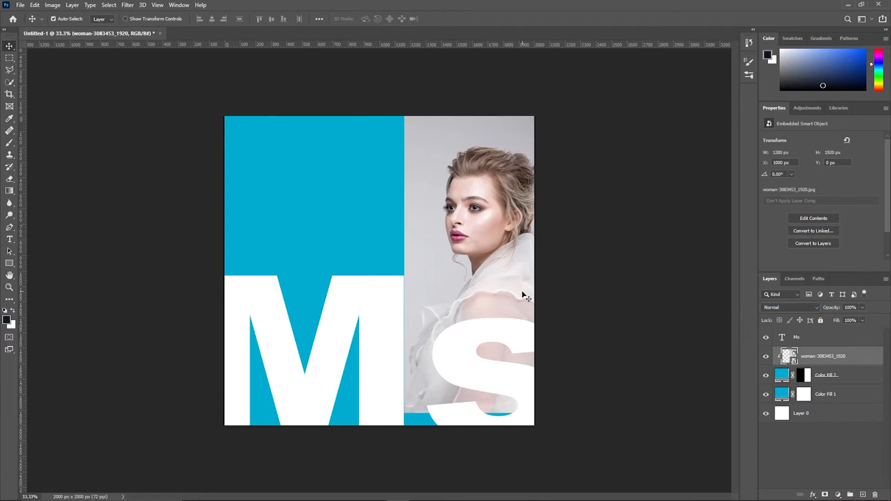
left_click_drag(470, 244, 471, 244)
Step: Stretch the photo down to the canvas bottom and shift it 95 px left
key("ctrl+t")
left_click_drag(470, 413, 483, 425)
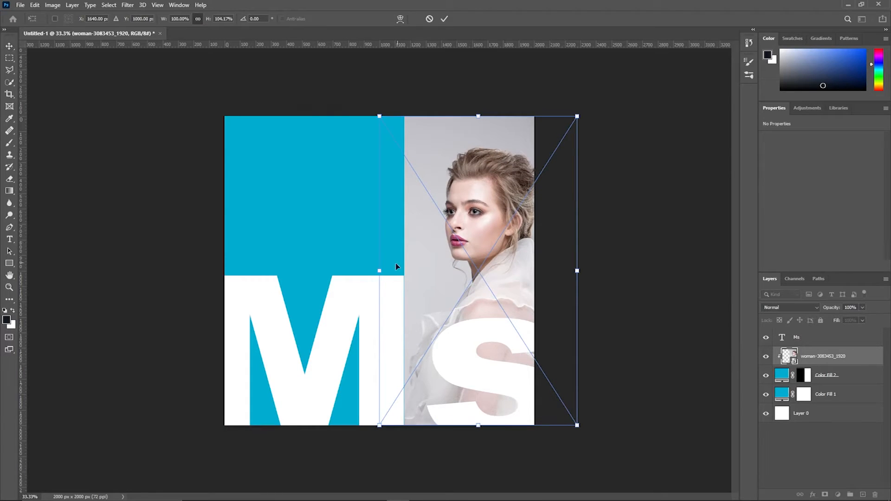
left_click(444, 19)
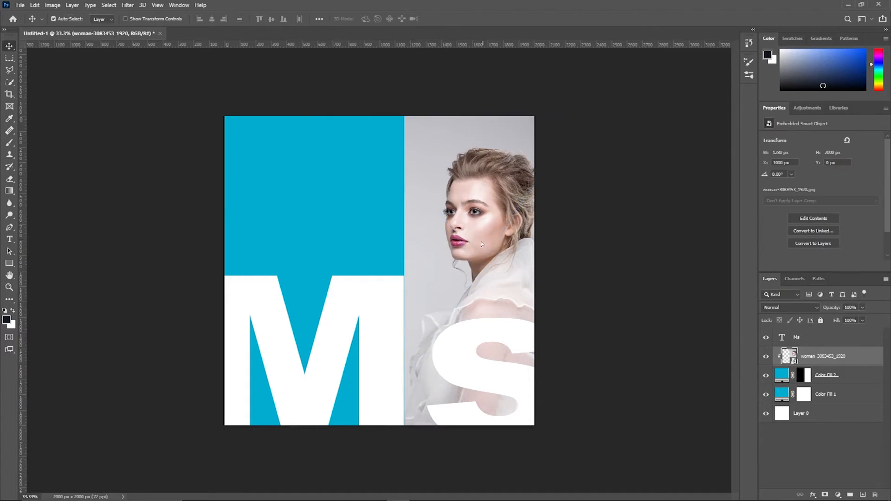
left_click_drag(481, 242, 469, 243)
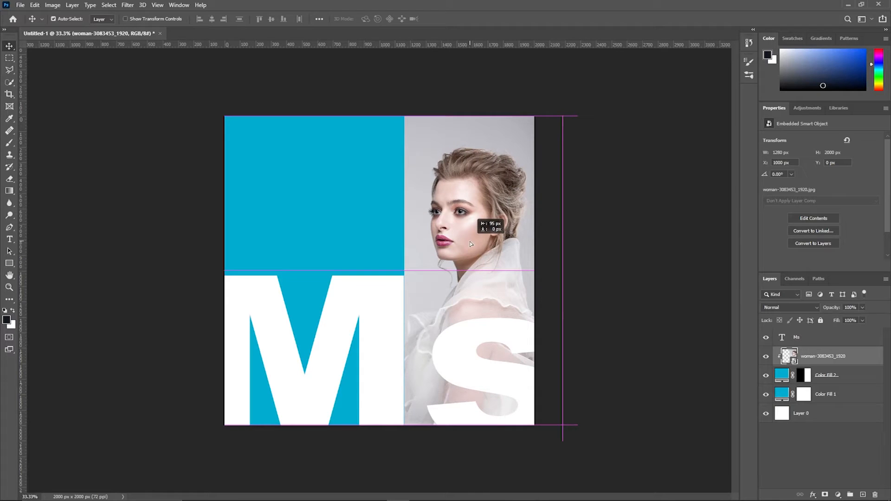
left_click_drag(470, 242, 470, 242)
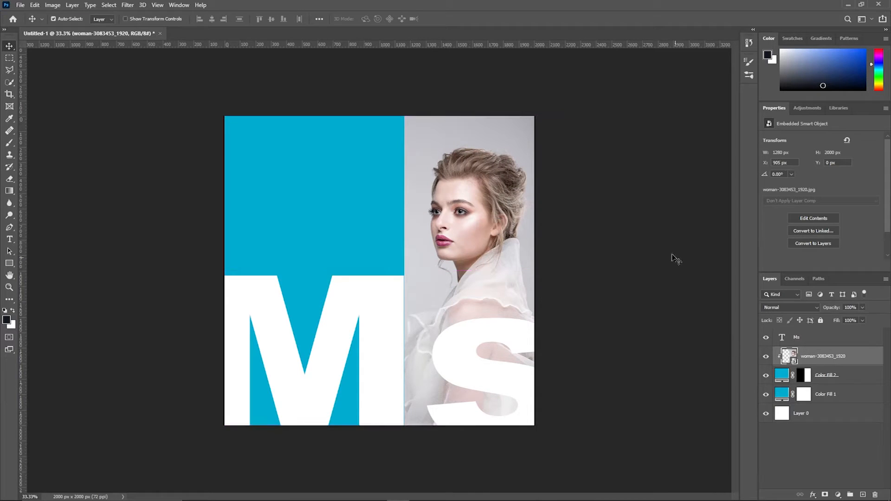
left_click(650, 211)
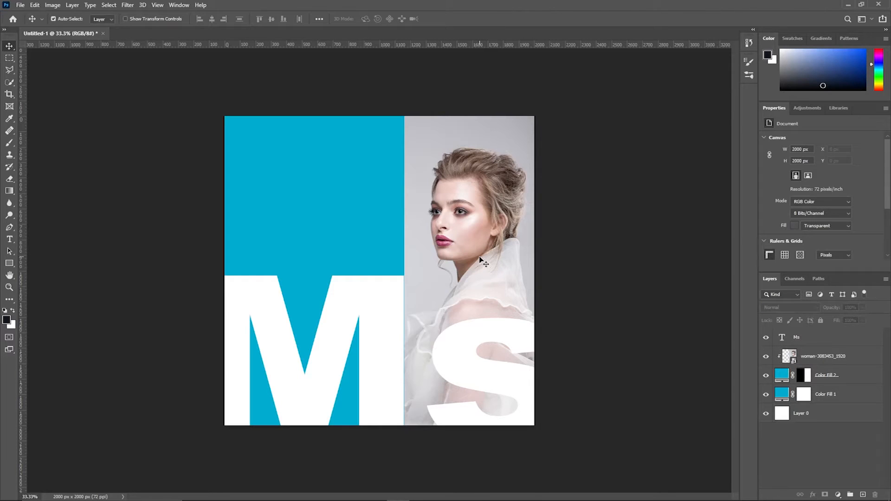
left_click(462, 344)
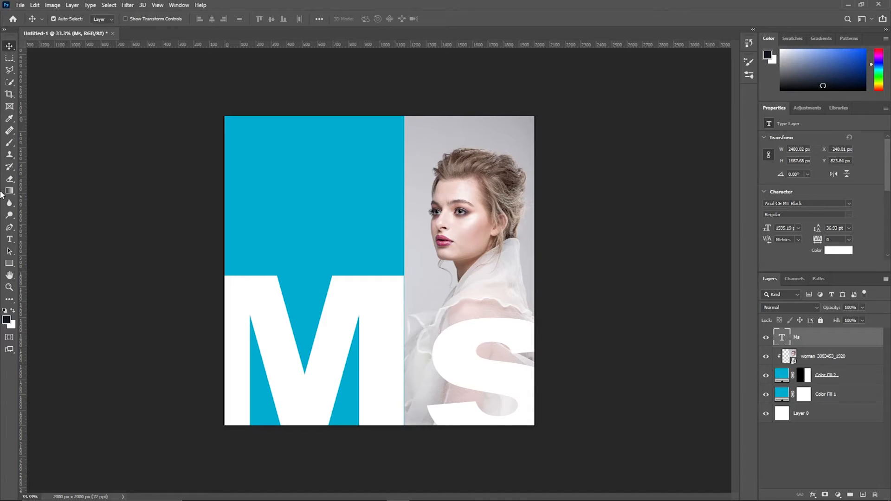
Step: Type the two-line MAKE IT BETTER headline on the blue panel
left_click(10, 240)
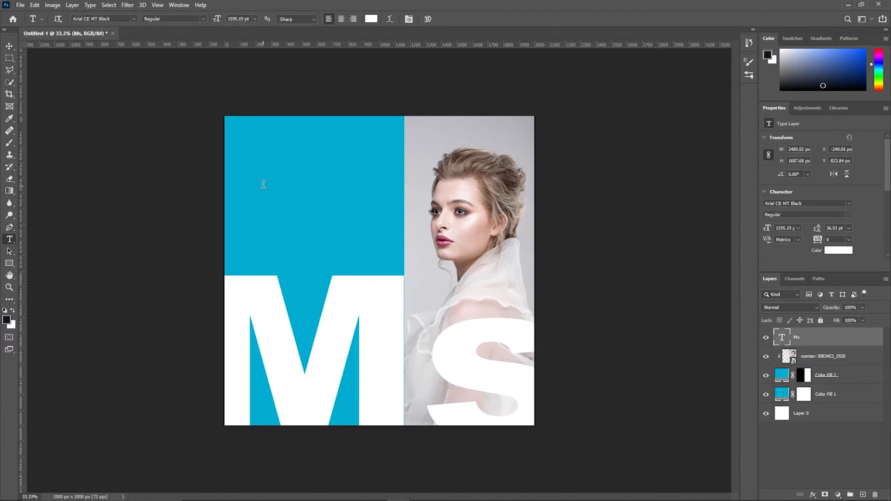
left_click(266, 179)
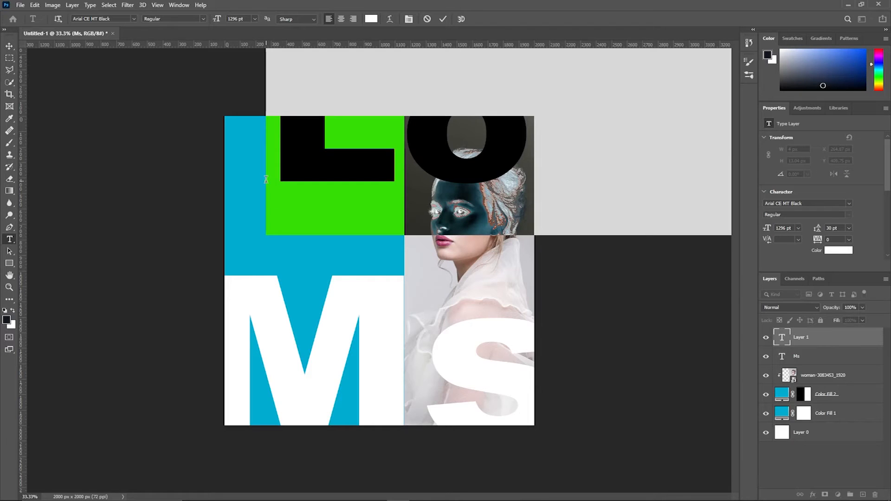
type("ms")
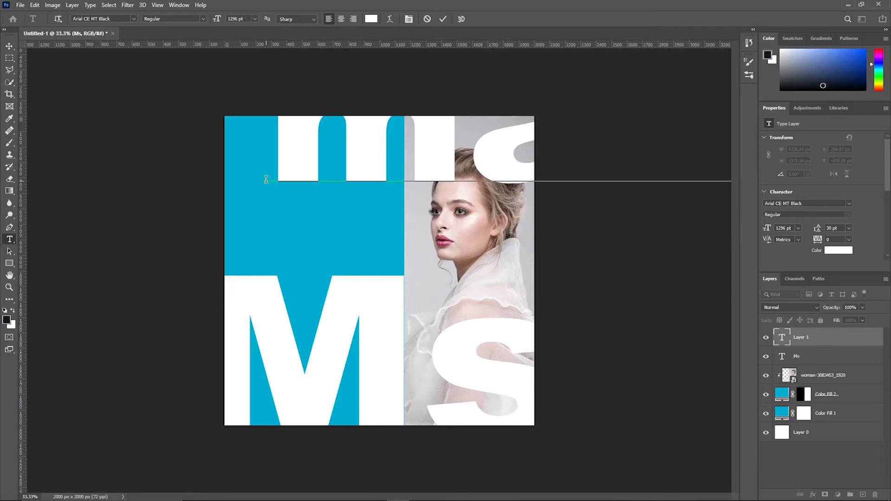
key("BackSpace")
key("BackSpace")
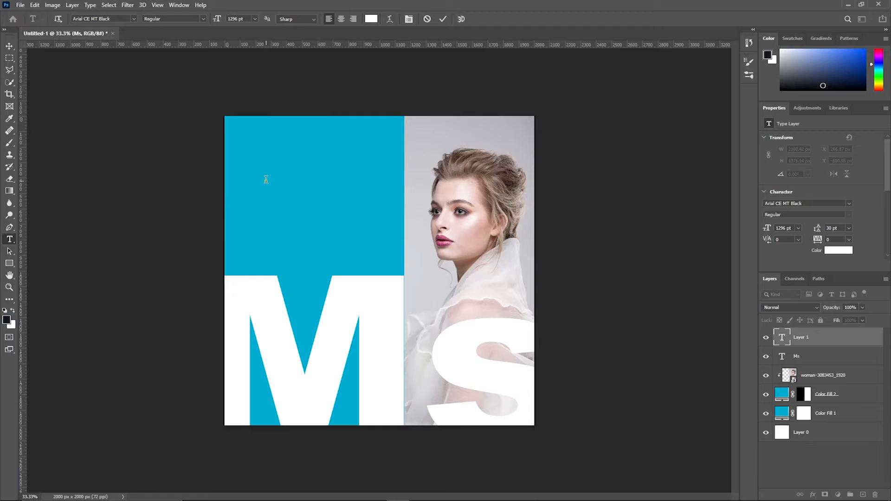
type("MAK")
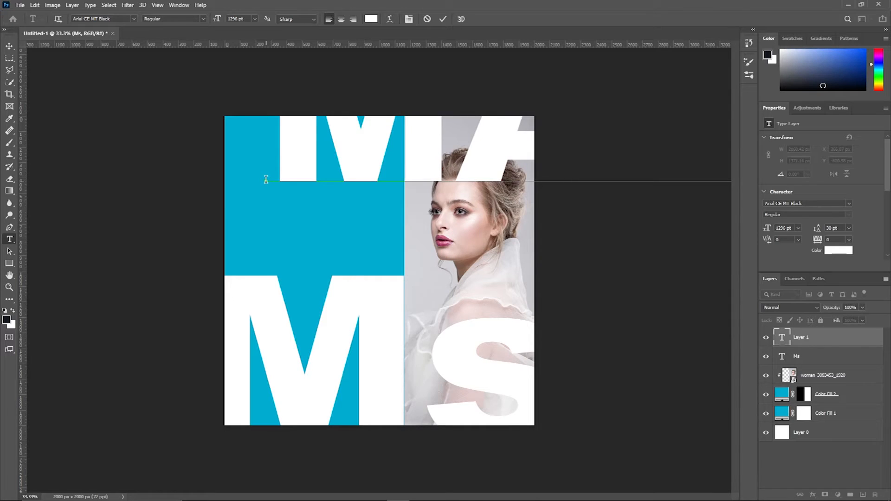
key("Return")
type("DEM")
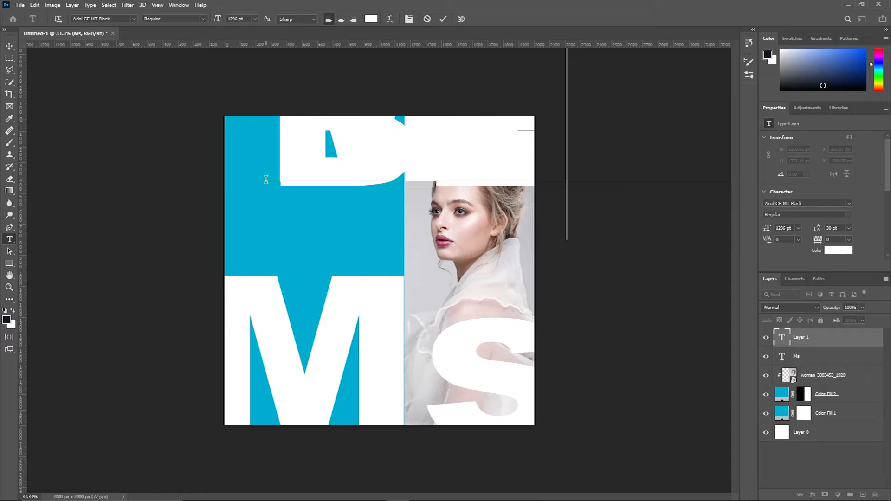
left_click(9, 46)
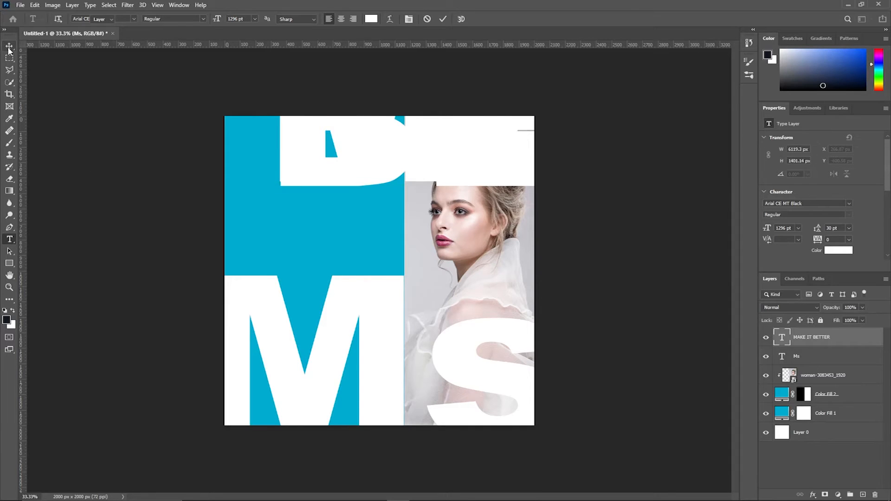
left_click_drag(378, 155, 370, 174)
Step: Set the headline to 100 pt and place it in the upper blue panel
left_click(799, 229)
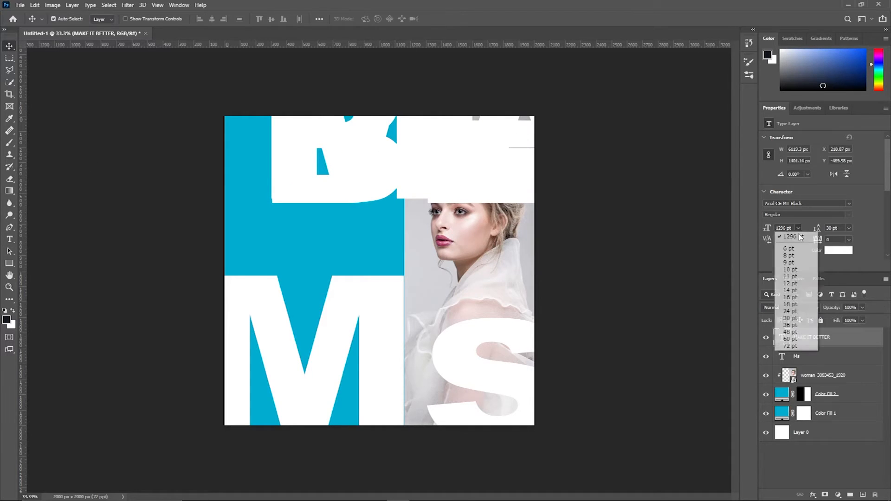
left_click(790, 344)
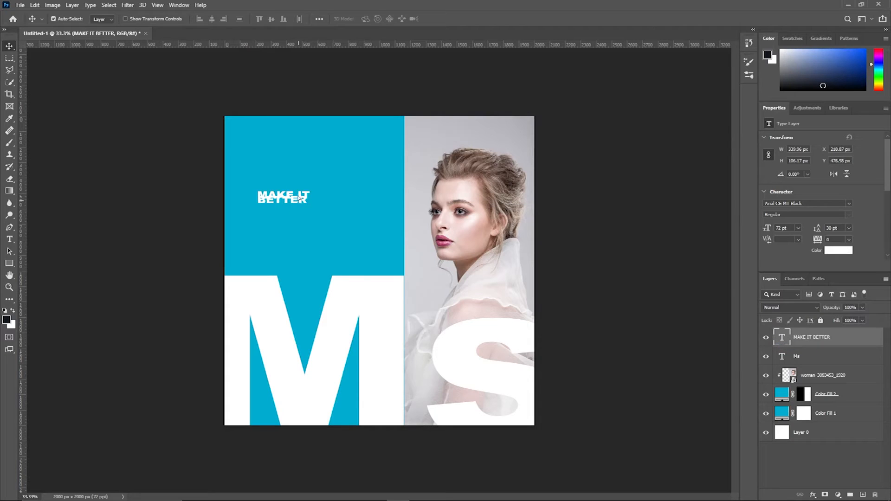
left_click_drag(304, 203, 316, 182)
left_click_drag(793, 230, 776, 224)
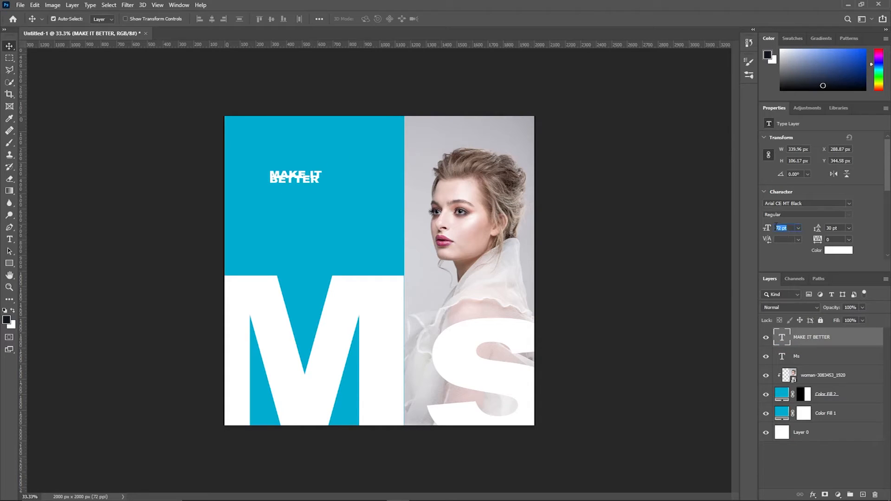
type("3")
type("10")
type("0")
key("Return")
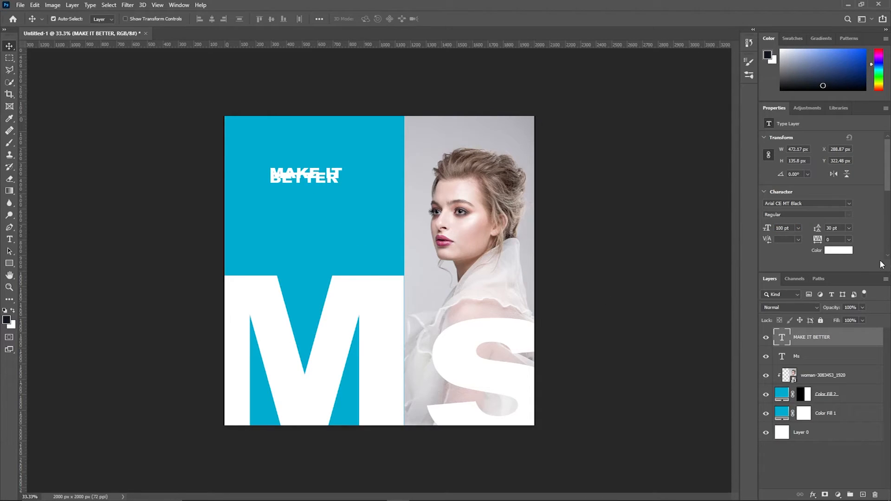
Step: Tighten the line spacing between the headline's two lines, keeping its position
left_click(850, 227)
left_click(841, 227)
left_click(841, 227)
left_click_drag(818, 239, 818, 239)
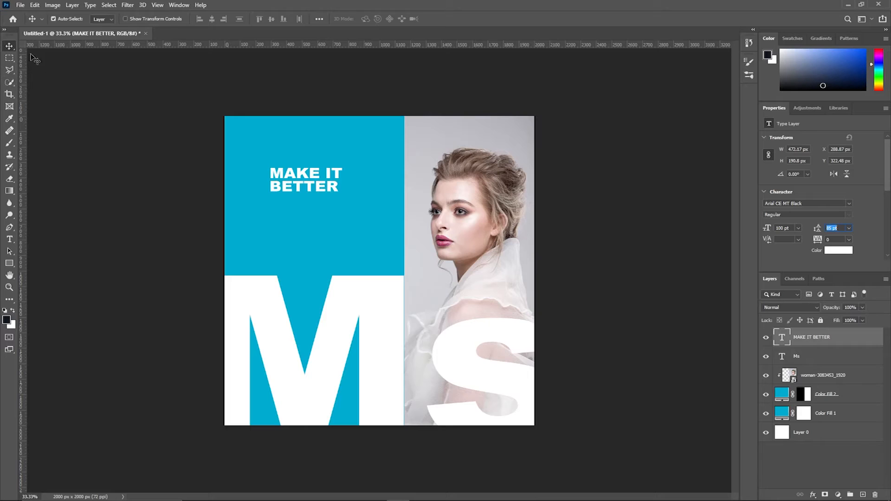
left_click_drag(316, 175, 303, 158)
key("ctrl+z")
Step: Type the tagline 'Simple Photoshop Design' below the headline
left_click(9, 240)
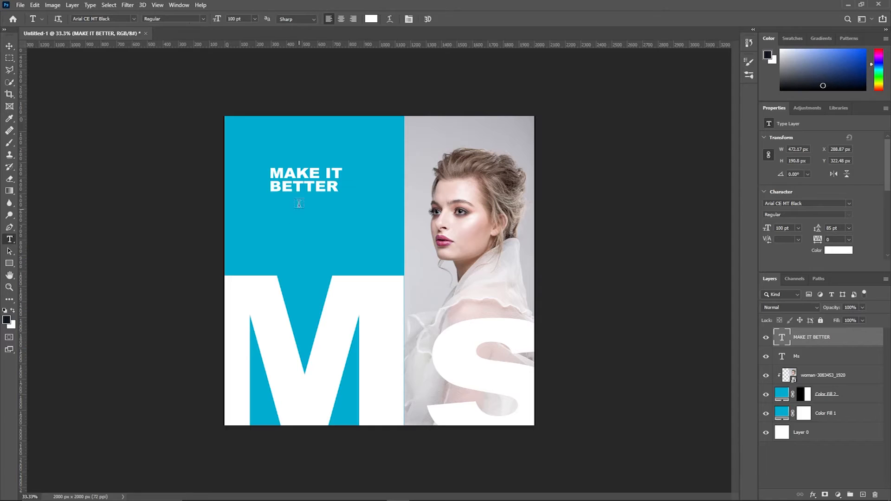
left_click(275, 200)
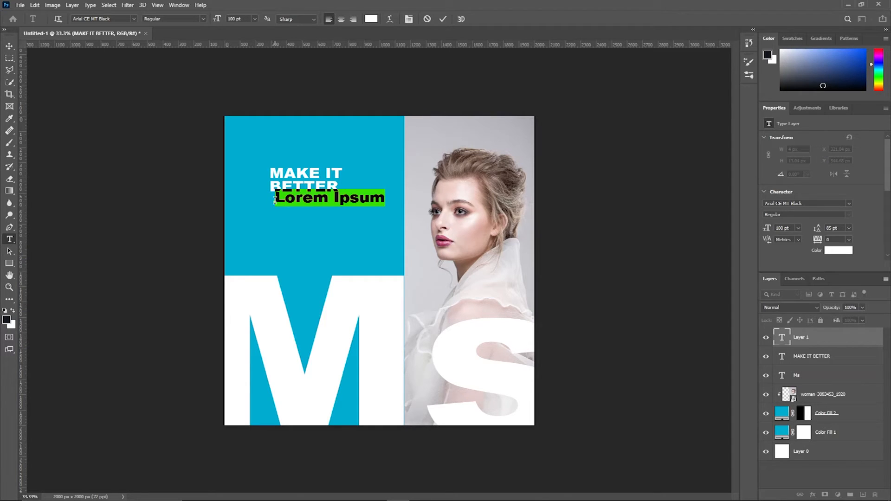
type("Sin")
key("BackSpace")
type("mpl")
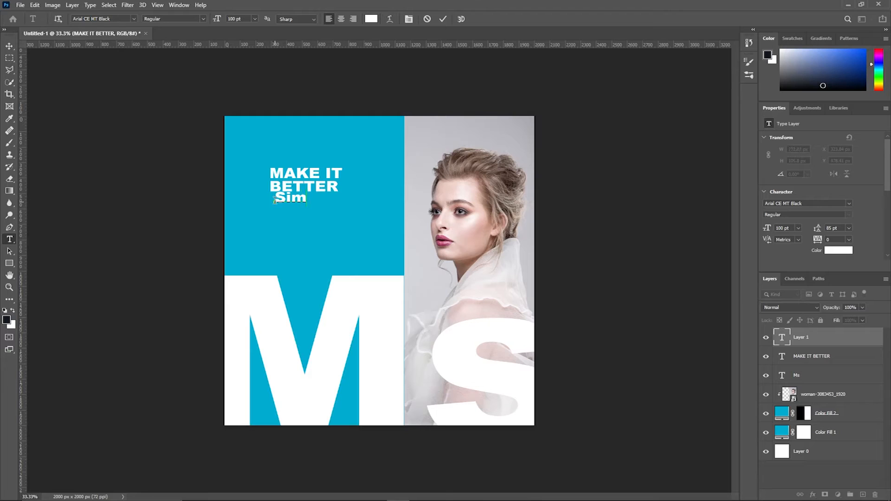
type("e Photoshop")
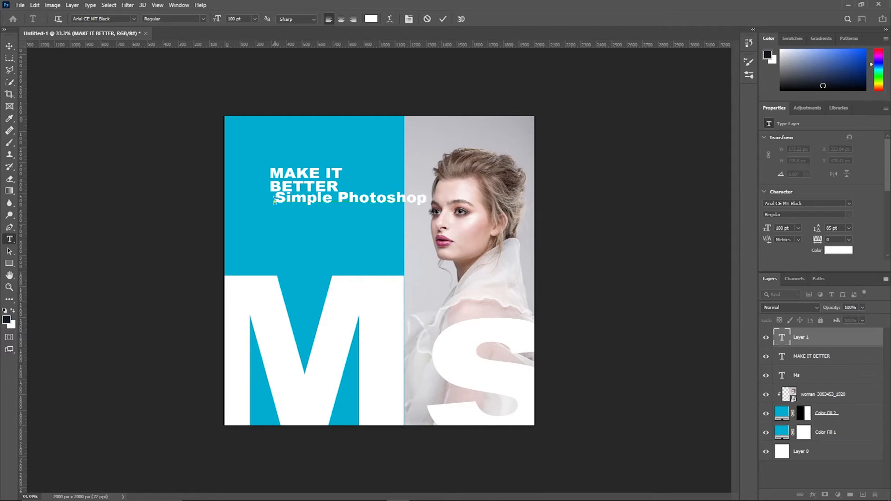
type(" Design")
left_click(10, 46)
left_click_drag(393, 203, 367, 208)
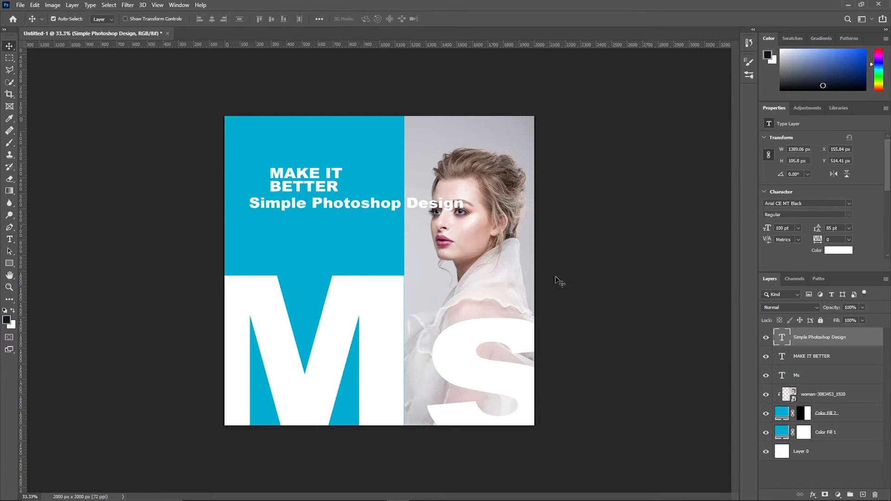
Step: Set the tagline to 36 pt Arial Regular and position it under BETTER
left_click(798, 228)
left_click(795, 319)
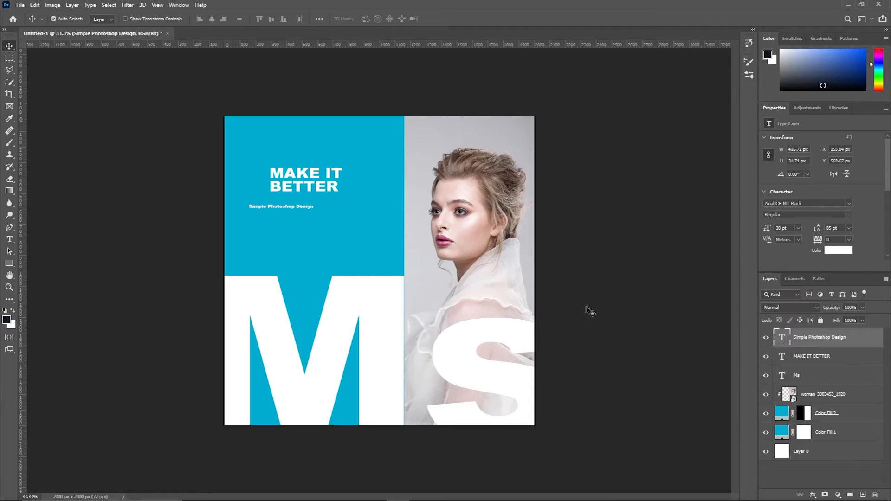
left_click(799, 229)
left_click(791, 325)
left_click(823, 203)
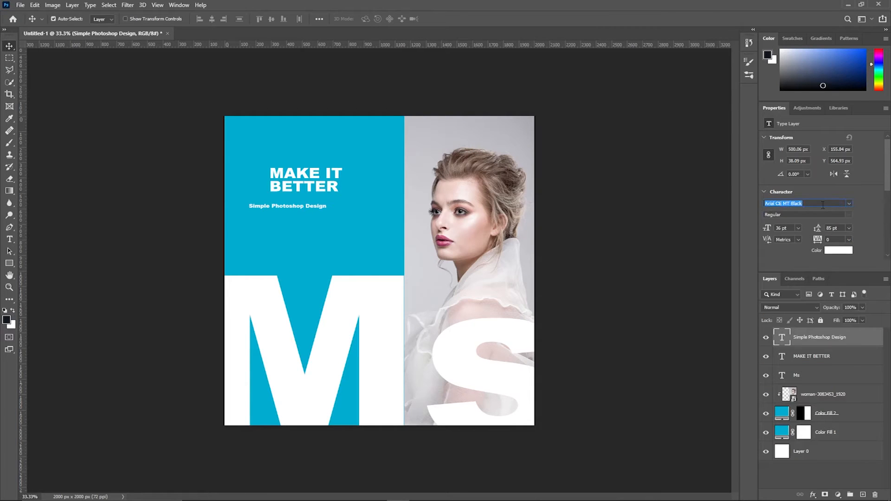
type("ari")
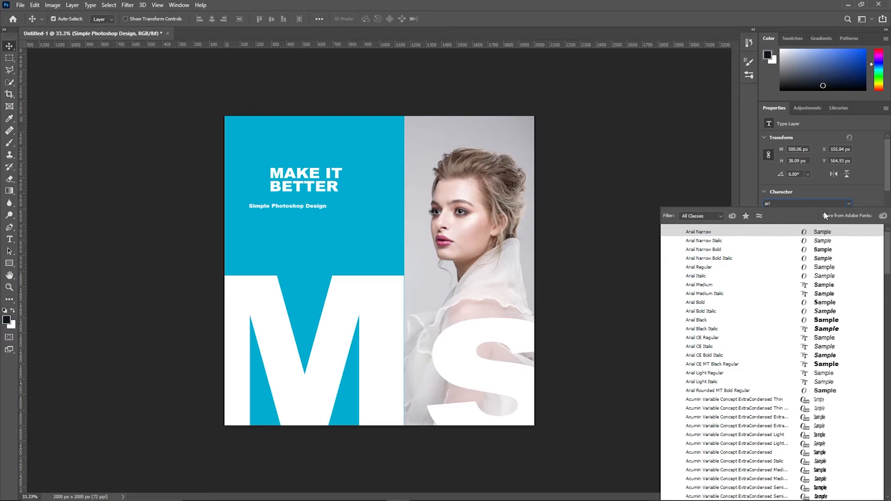
left_click(718, 268)
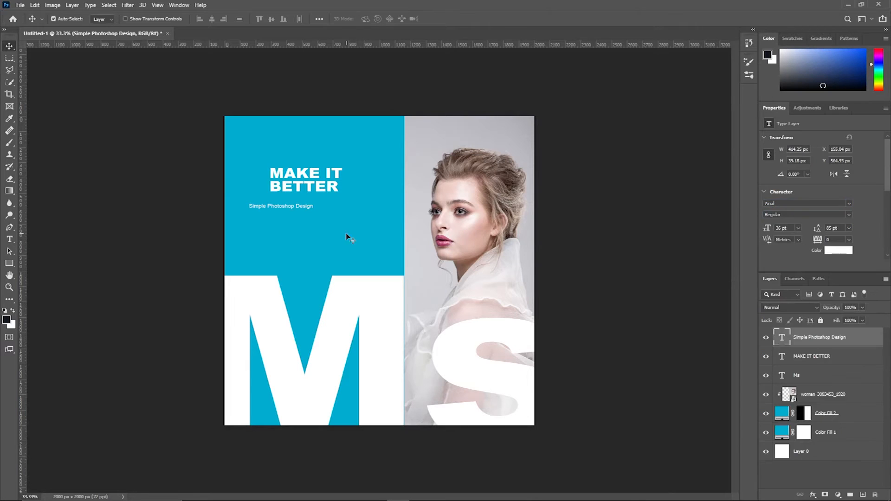
left_click_drag(278, 210, 302, 201)
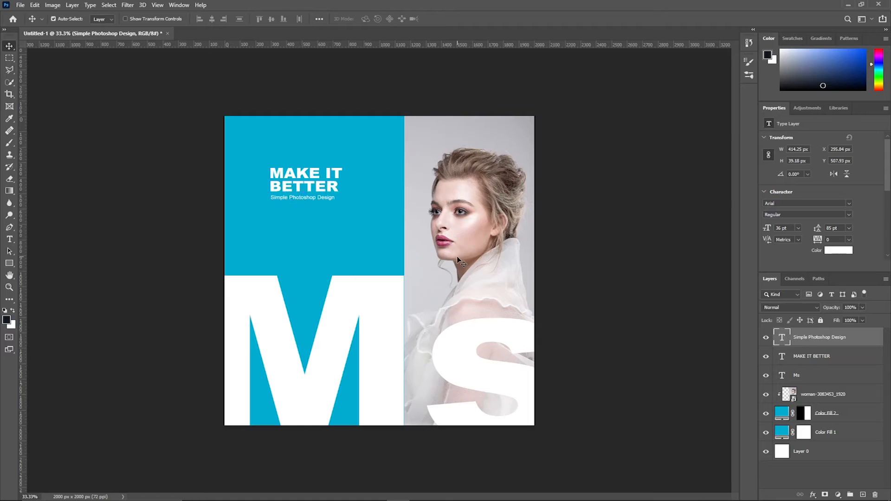
key("Down")
key("Down")
key("Down")
Step: Try a 72 pt size and wider kerning on Ms, then undo, leaving it unchanged
left_click(9, 239)
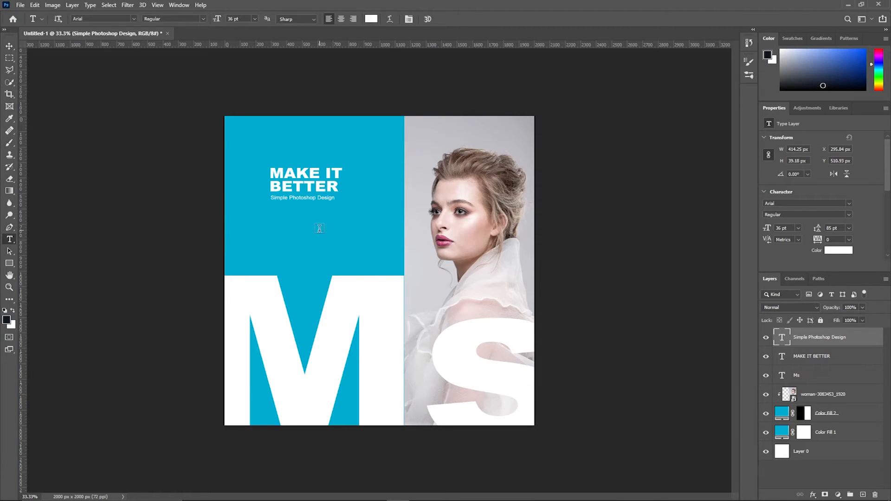
left_click(356, 253)
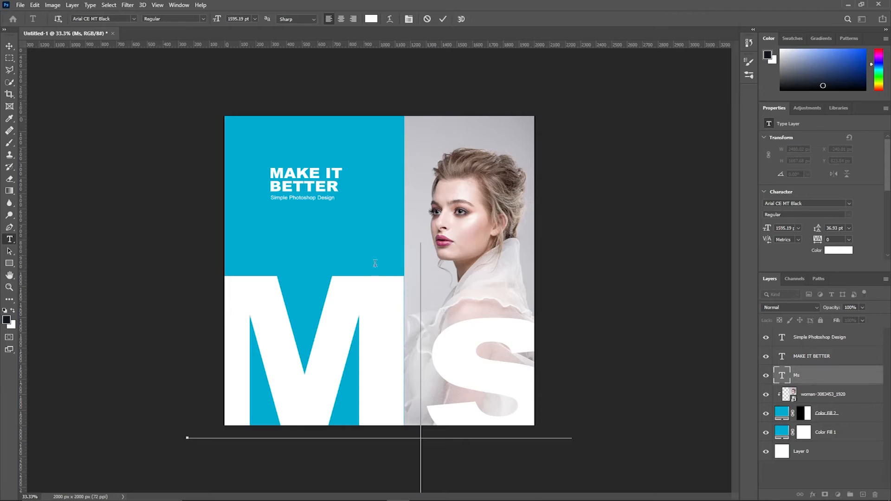
left_click(799, 228)
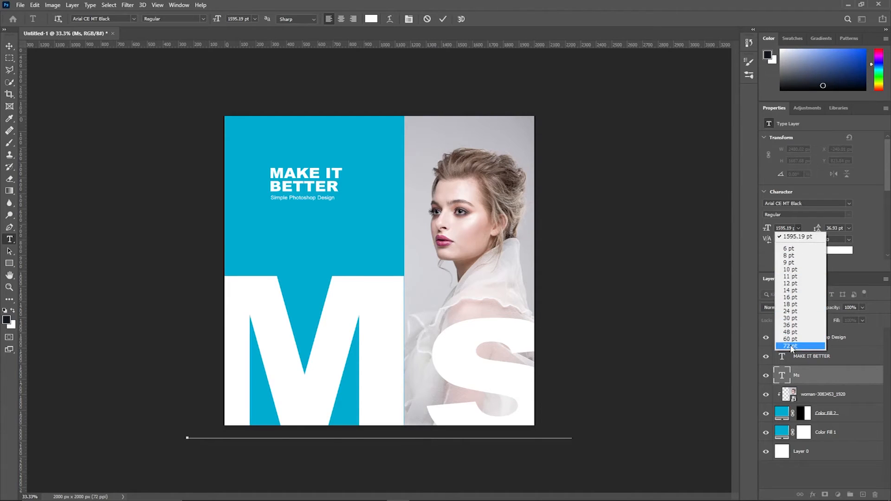
left_click(791, 347)
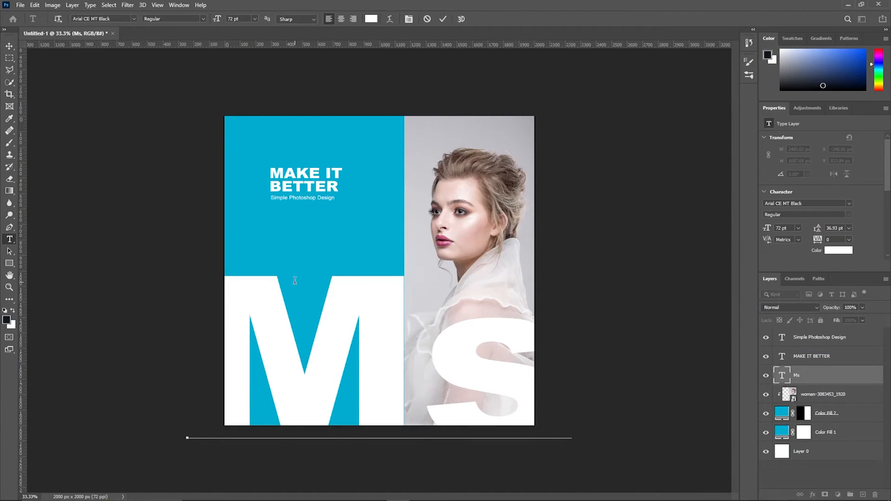
key("alt+Right")
key("alt+Right")
key("BackSpace")
key("BackSpace")
key("BackSpace")
key("ctrl+z")
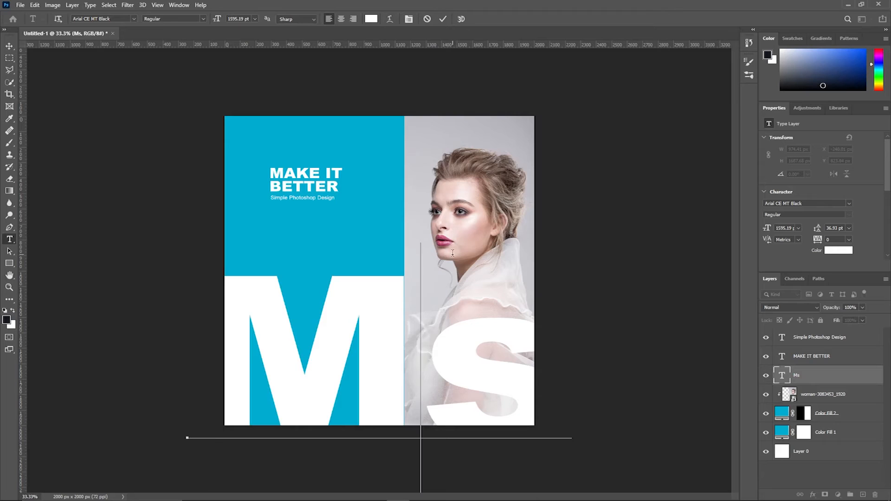
left_click(428, 20)
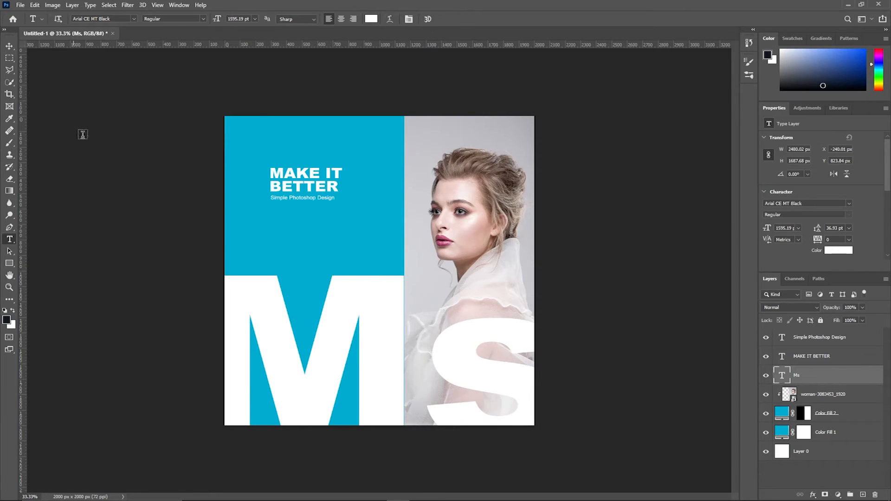
Step: Type a new two-line text layer, 'BO' then 'Port', at 1296 pt
left_click(353, 197)
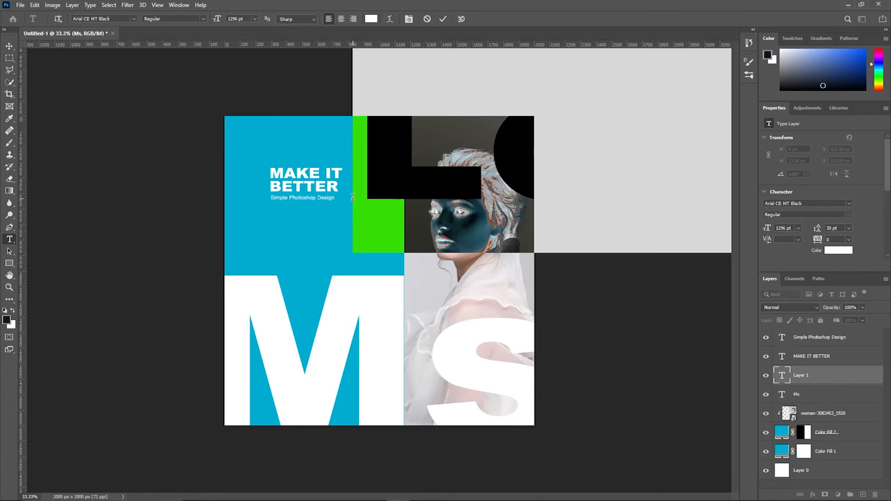
type("be")
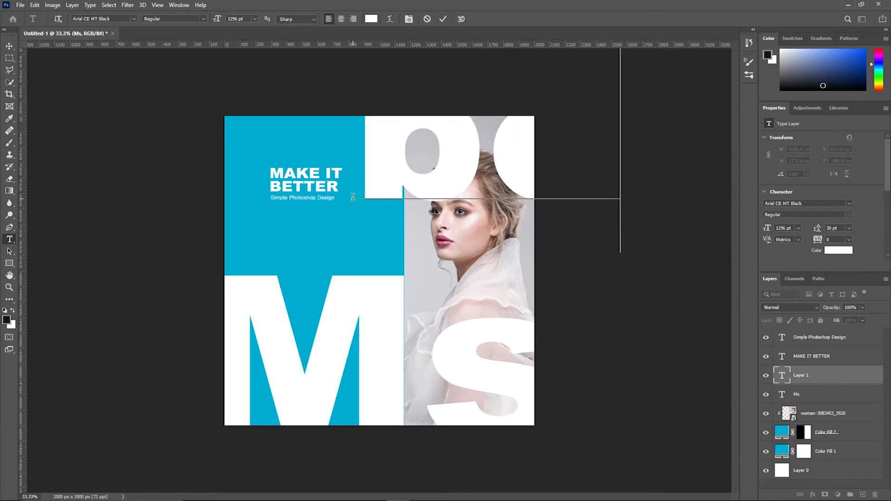
key("BackSpace")
key("BackSpace")
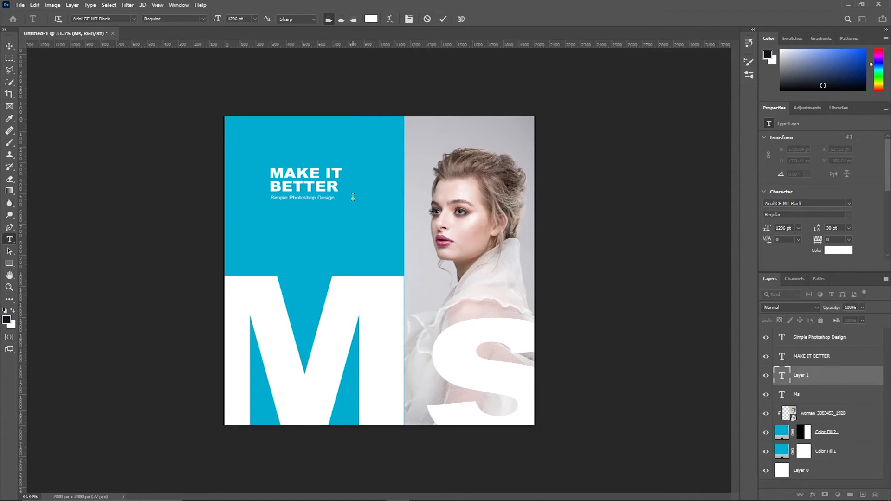
type("BO")
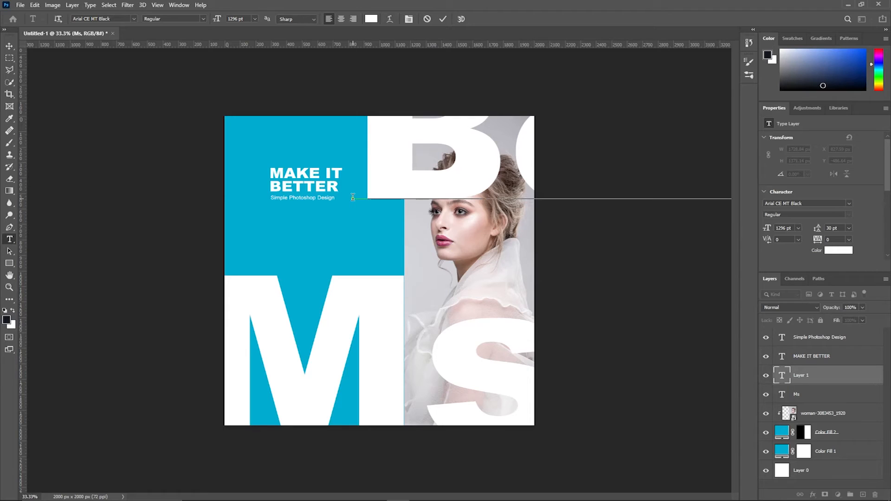
key("Return")
type("Por")
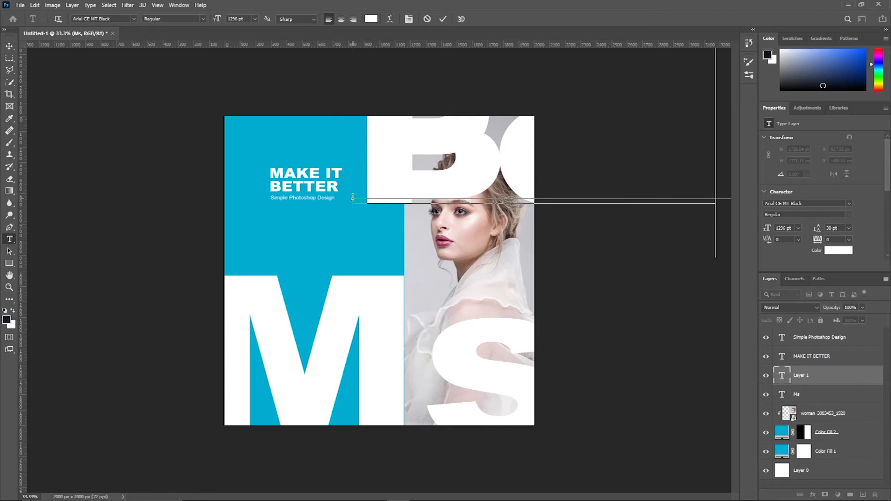
type("t")
Step: Shrink the new text to 72 pt and move it onto the blue panel
left_click(10, 46)
left_click_drag(432, 144, 329, 238)
left_click(799, 228)
left_click(790, 348)
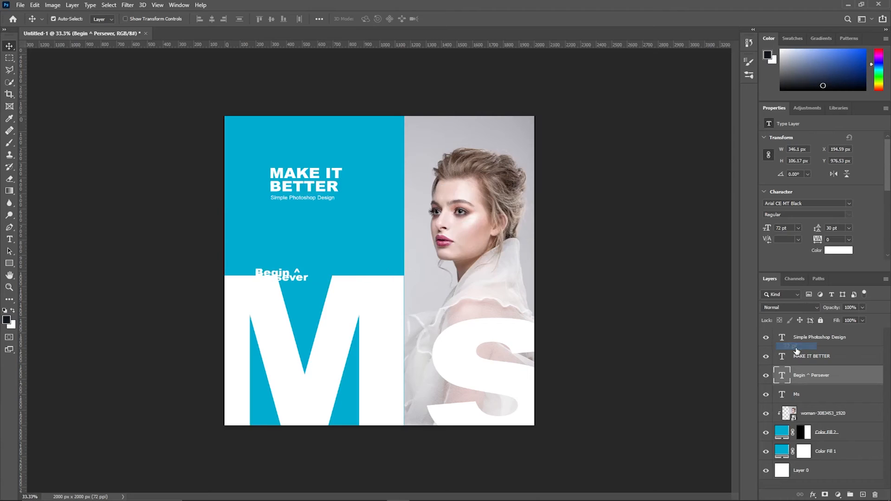
left_click_drag(296, 279, 371, 229)
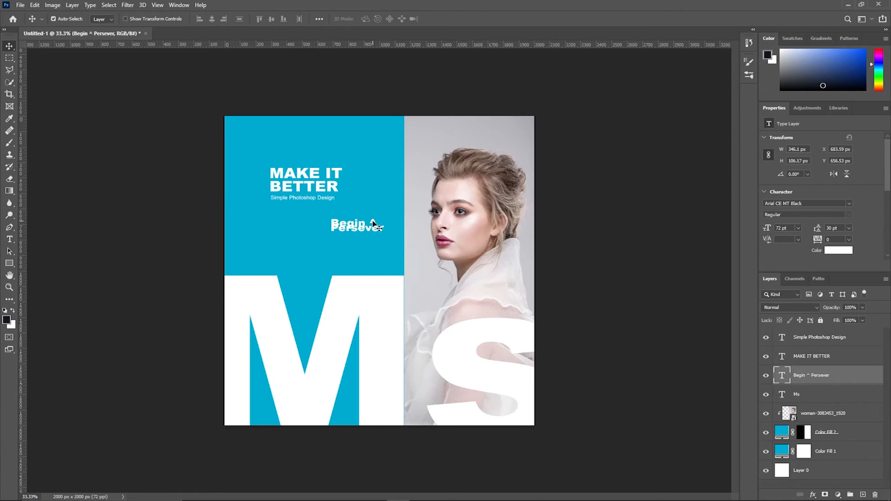
Step: Add ' &' to the wording and widen the line spacing slightly
double_click(378, 219)
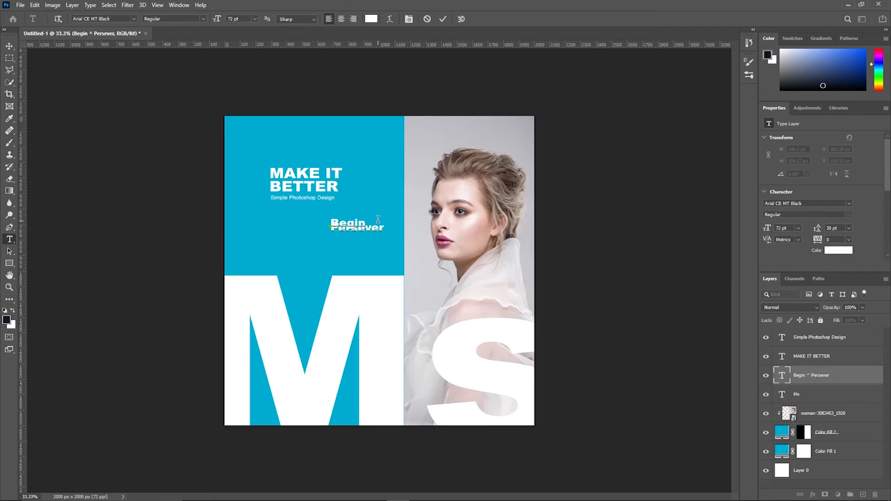
type("&")
left_click(443, 19)
key("v")
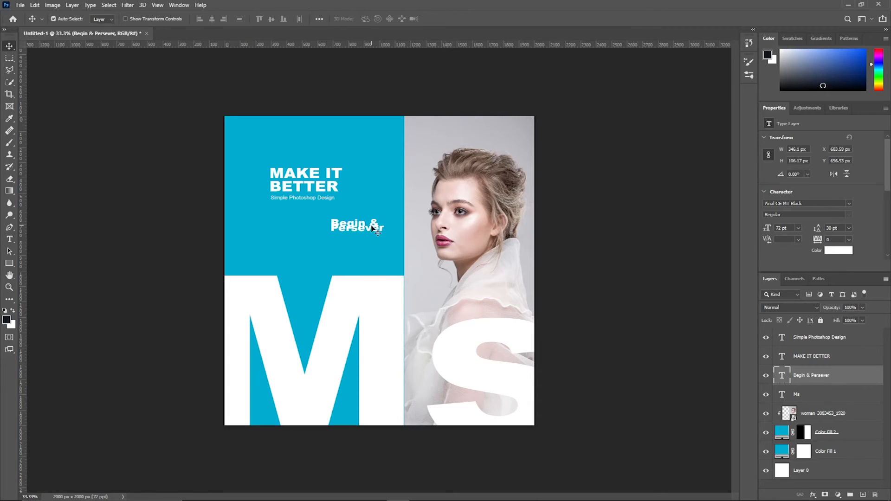
left_click(833, 228)
key("Up")
key("Up")
key("Up")
key("Up")
left_click(355, 226)
Step: Set the text to Arial Regular at 120 pt
left_click(827, 201)
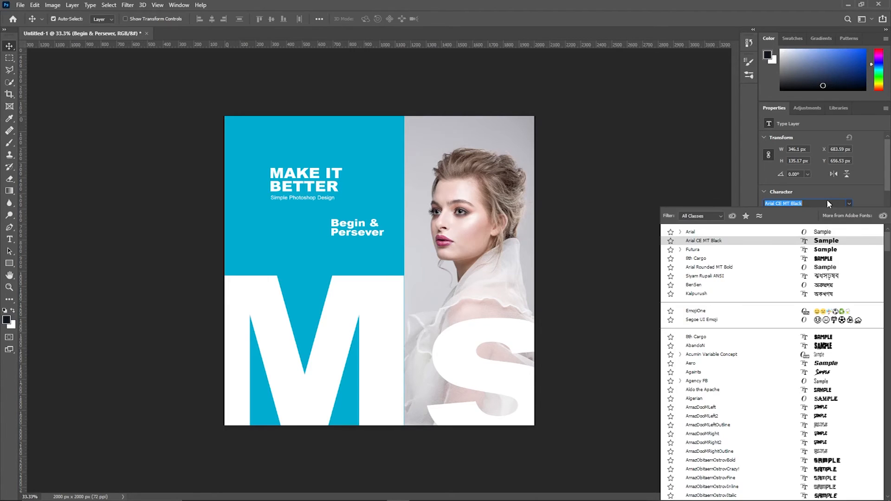
key("Up")
left_click(639, 186)
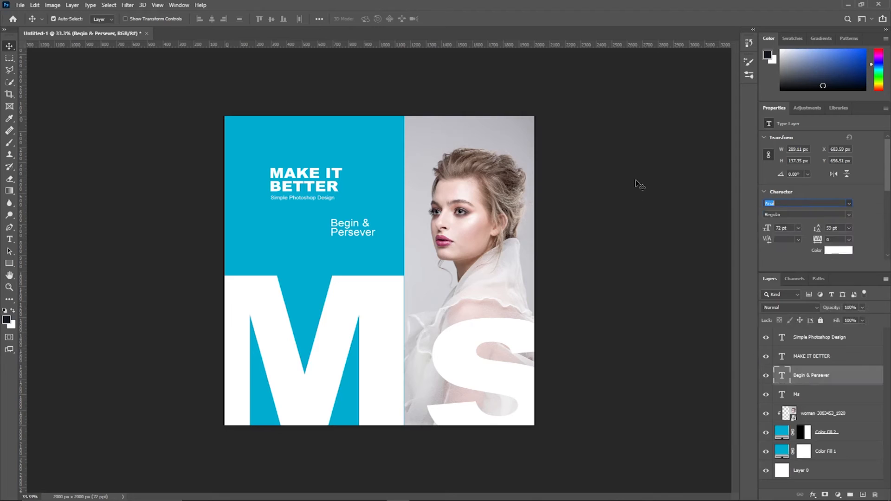
left_click(639, 185)
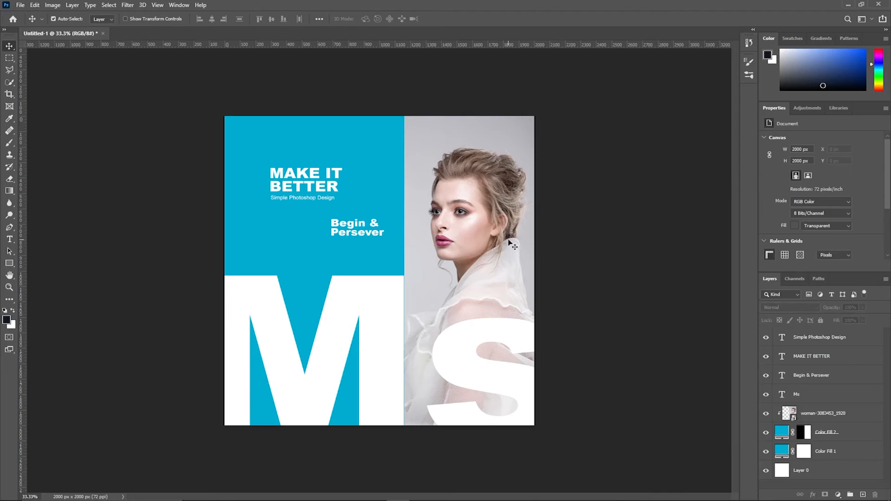
left_click(355, 228)
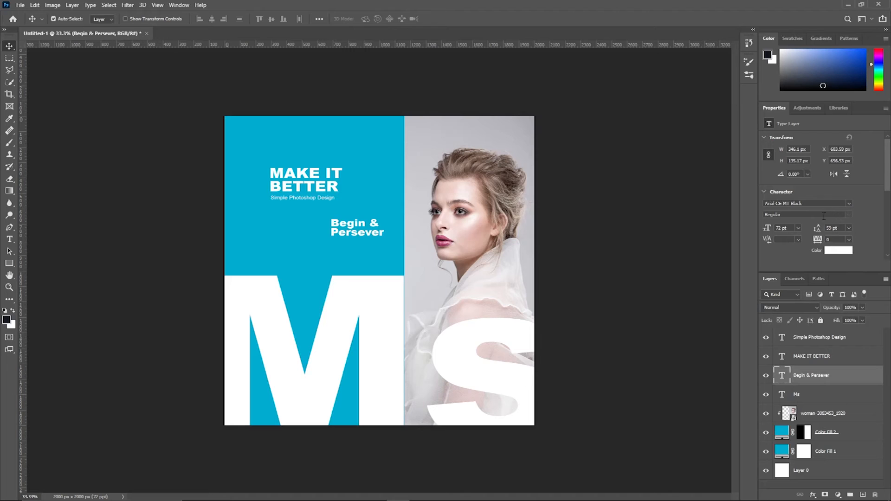
left_click(819, 204)
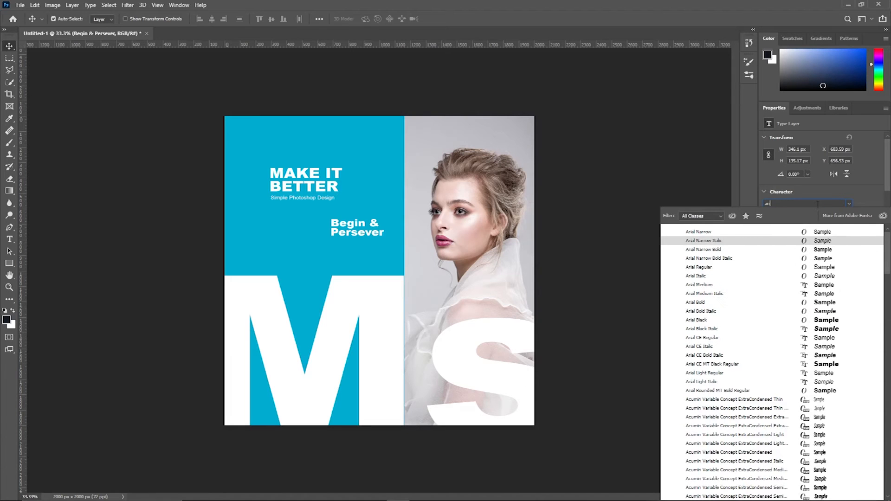
left_click(756, 271)
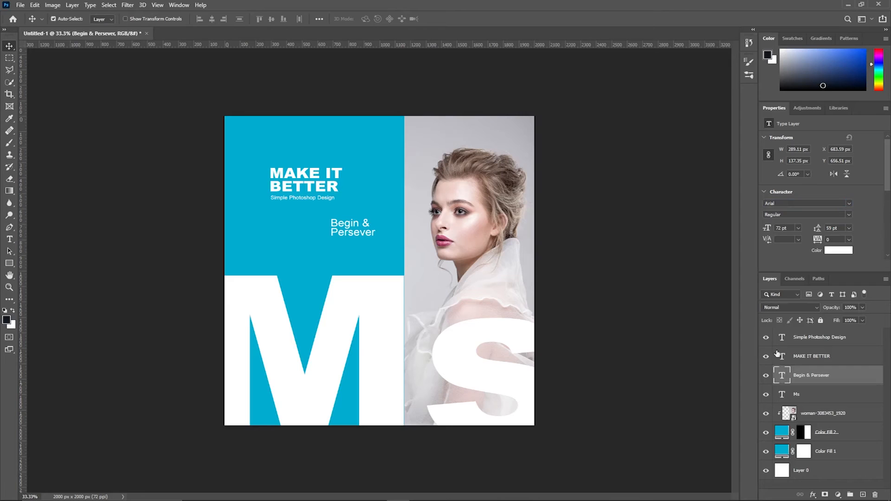
left_click(795, 227)
type("100")
key("Return")
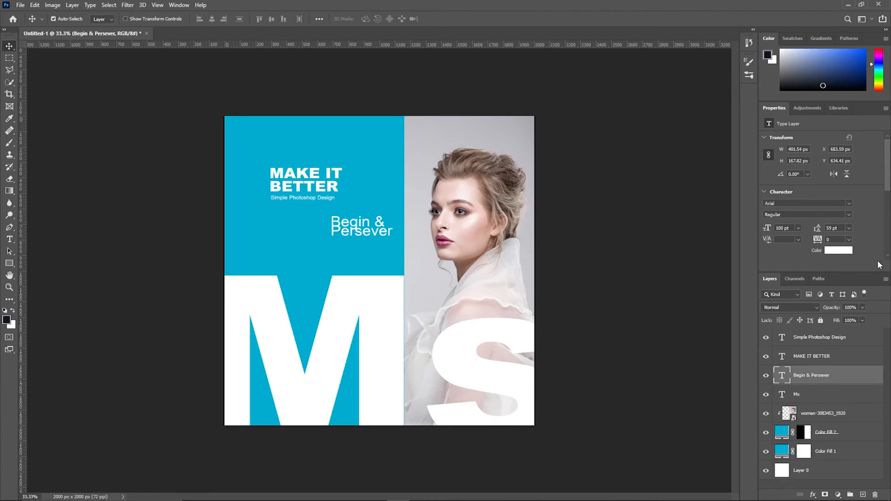
type("120")
key("Return")
Step: Nudge the text slightly down and set its leading to 93 pt
left_click_drag(367, 238, 366, 246)
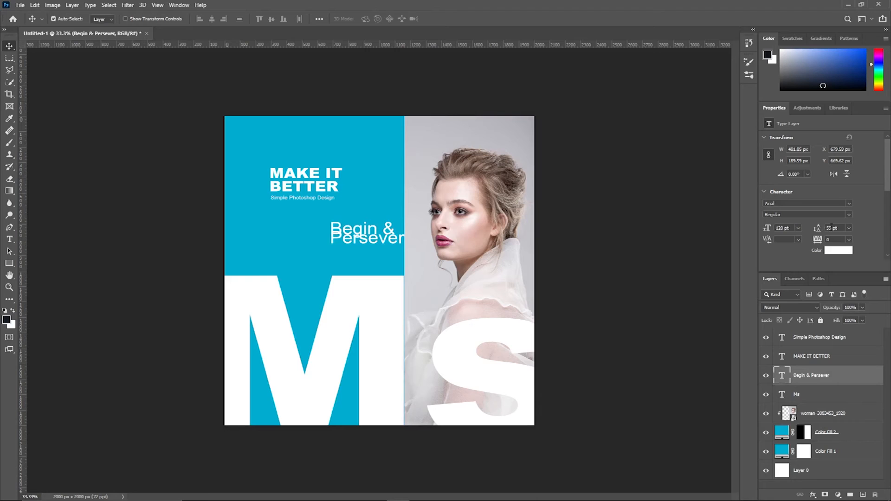
left_click(845, 228)
type("70")
key("Return")
type("78")
key("Return")
key("Up")
key("Up")
key("Up")
key("Up")
key("Up")
key("Up")
key("Up")
key("Up")
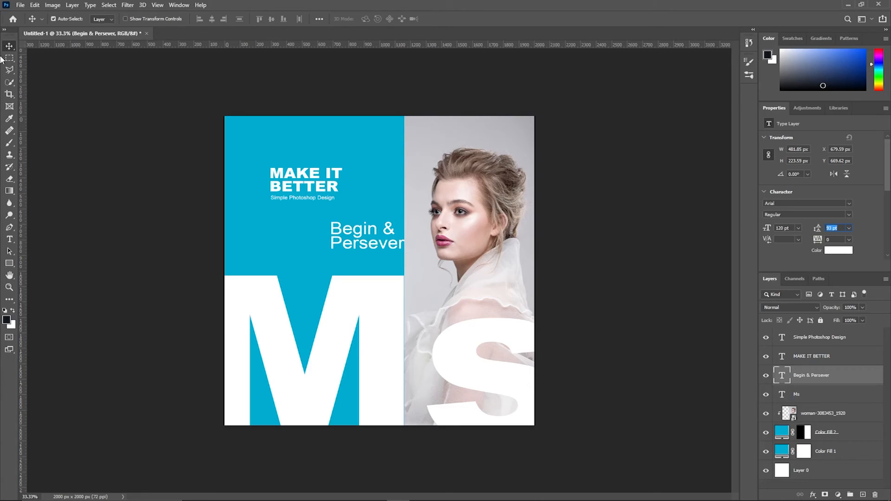
Step: Raise the Begin & Persever layer to the top and move the text down between the M and S
left_click_drag(373, 229, 421, 238)
key("ctrl+z")
left_click_drag(853, 377, 851, 335)
left_click_drag(355, 246, 405, 268)
left_click(799, 392)
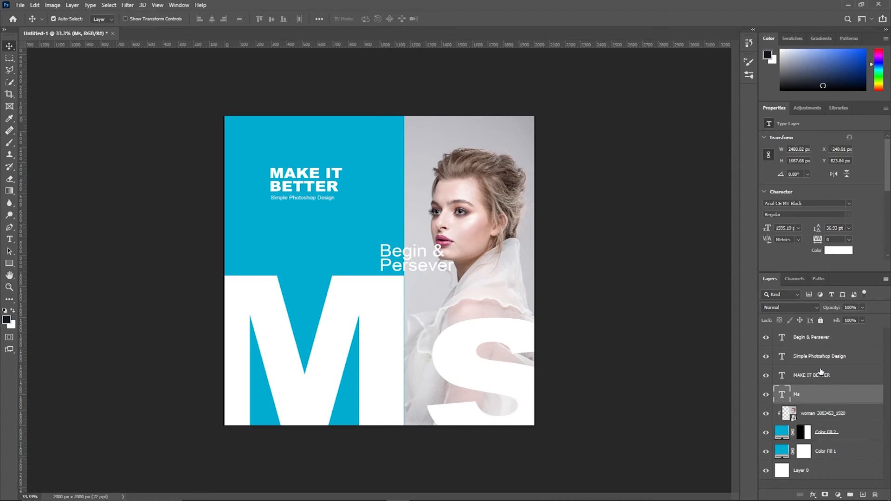
left_click_drag(402, 263, 403, 311)
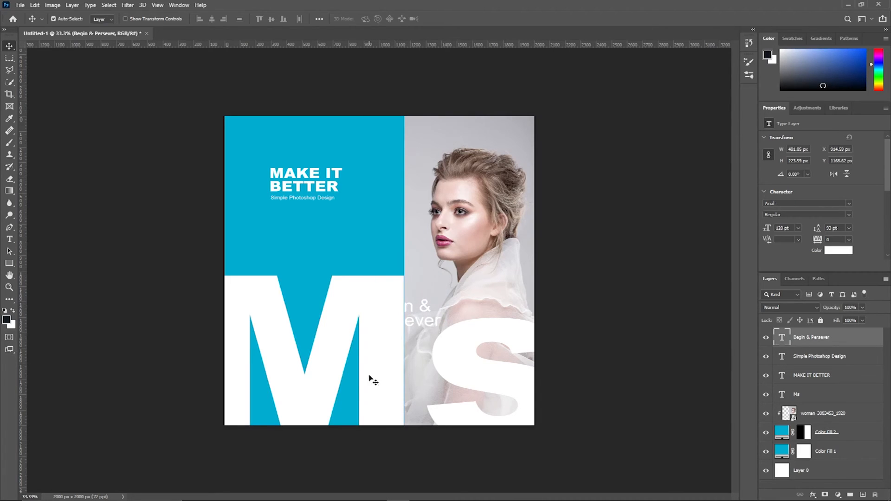
Step: Start editing the text and select the letters to recolour
double_click(403, 310)
left_click(398, 306)
mouse_move(397, 307)
left_mouse_down()
mouse_move(372, 306)
mouse_move(410, 316)
left_mouse_up()
left_click(366, 298)
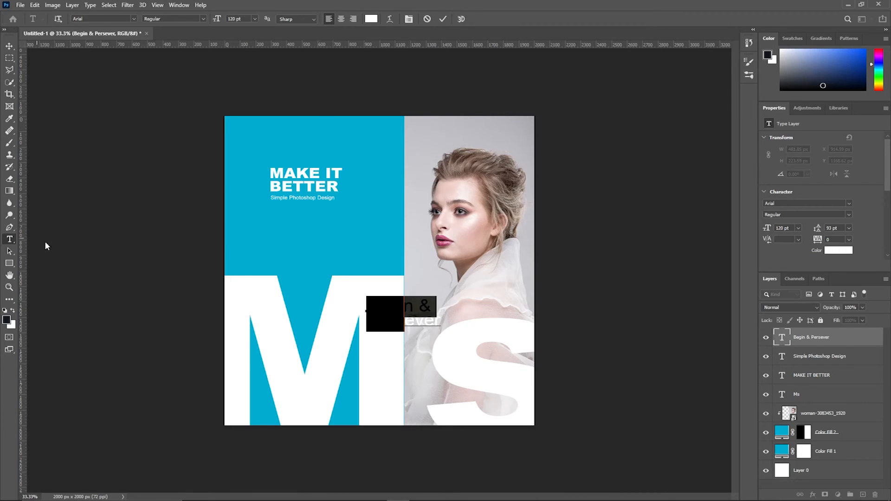
Step: Colour the selected letters with the panel's cyan blue and commit the edit
left_click(372, 20)
left_click(373, 199)
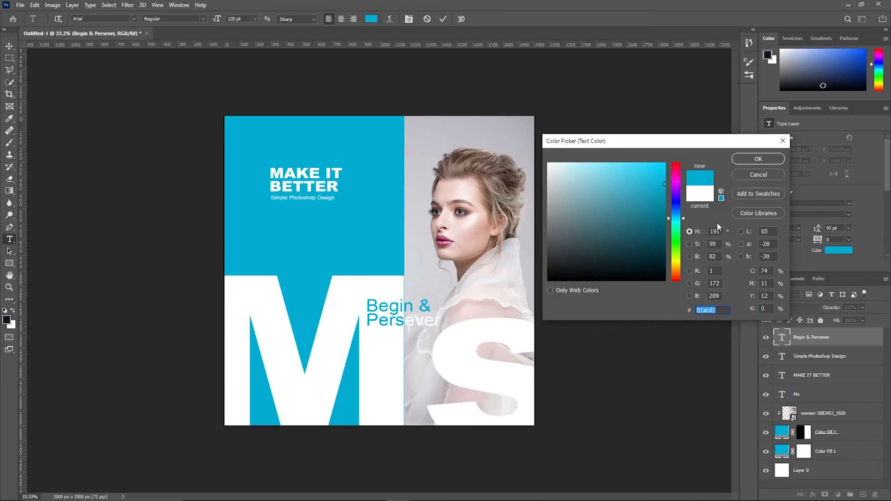
left_click(758, 160)
key("ctrl+Return")
key("v")
Step: Select the first line 'Begin &' and nudge the text block slightly down
double_click(420, 306)
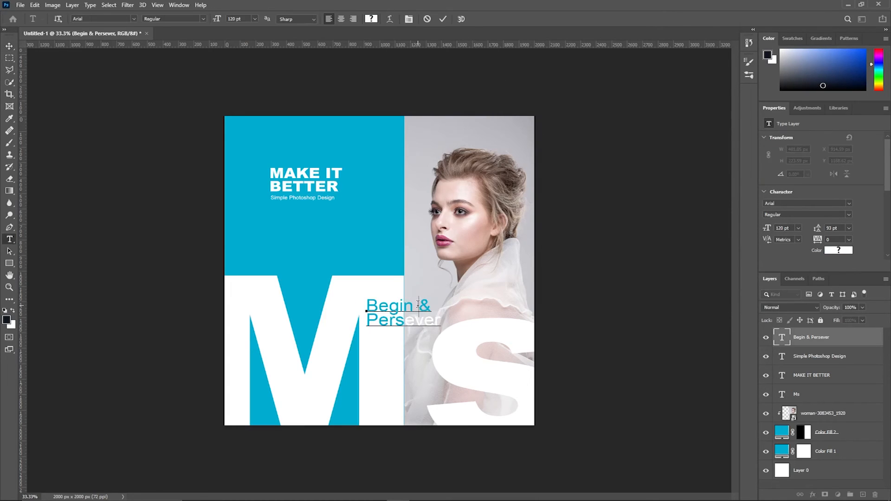
triple_click(419, 306)
left_click_drag(396, 274, 396, 274)
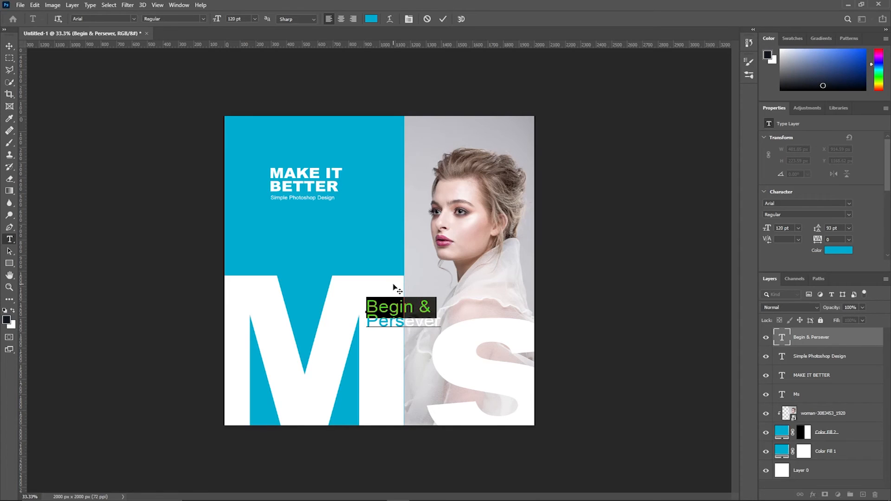
left_click(443, 18)
key("v")
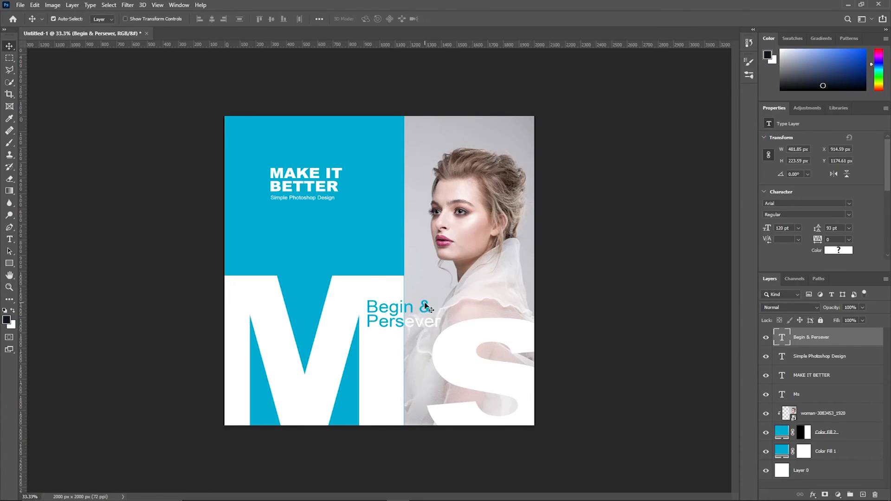
Step: Make the ampersand pure white
double_click(420, 308)
left_click(421, 306)
double_click(424, 306)
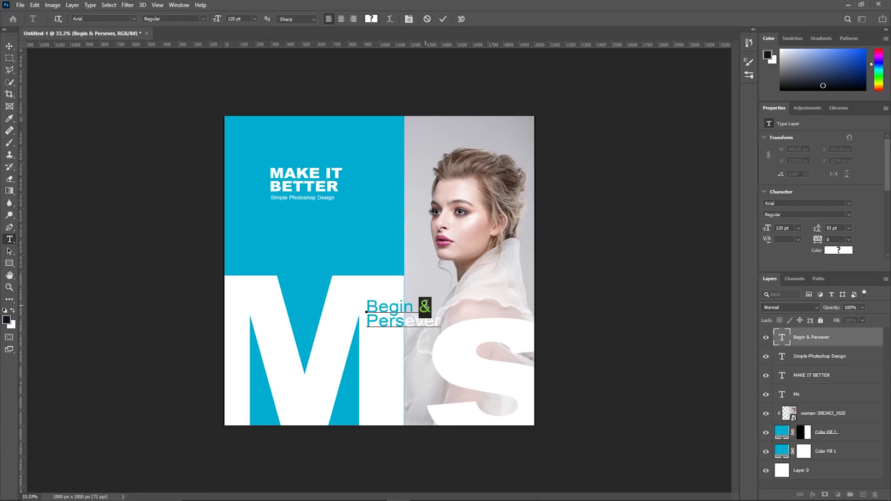
left_click(371, 19)
left_click(525, 160)
left_click(531, 319)
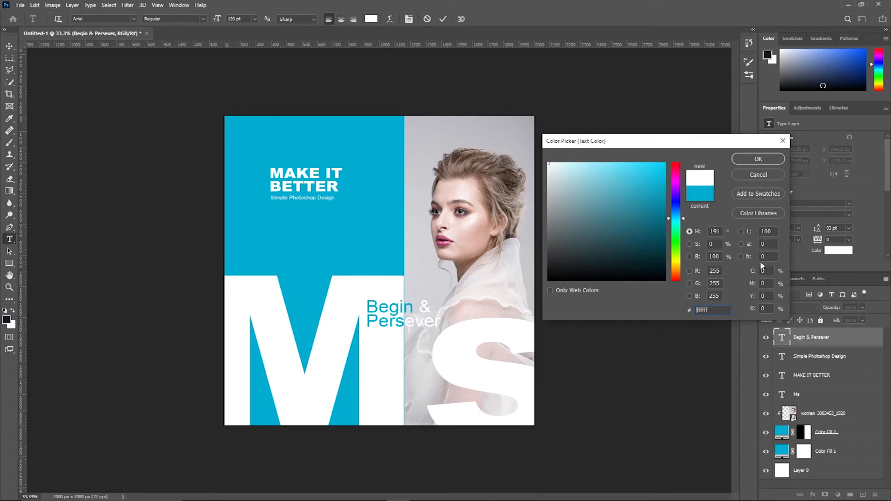
left_click(759, 160)
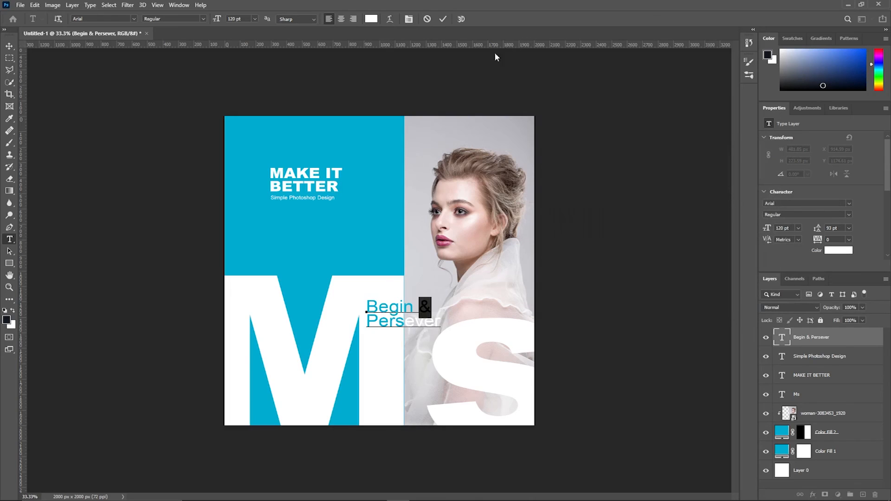
left_click(444, 19)
key("v")
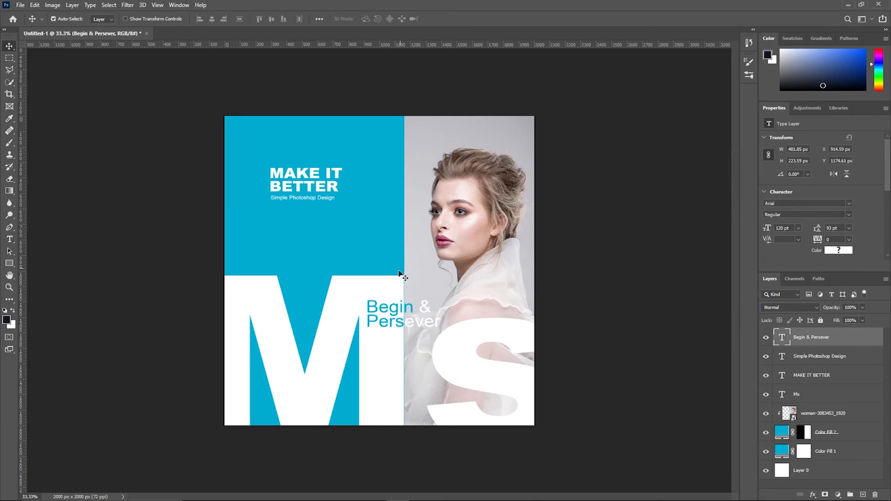
Step: Recolour the selected letters in Begin to #ffffff and move the text up slightly
double_click(404, 308)
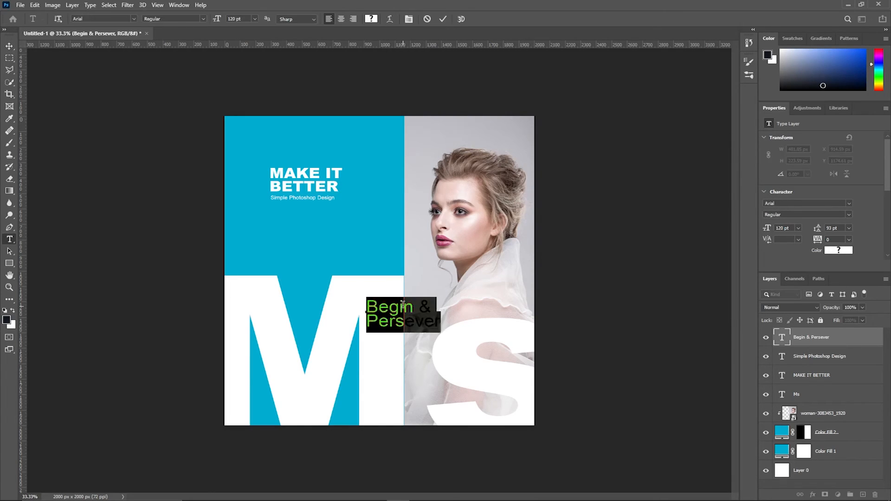
left_click(405, 306)
double_click(406, 306)
left_click(405, 306)
left_click_drag(415, 306, 404, 307)
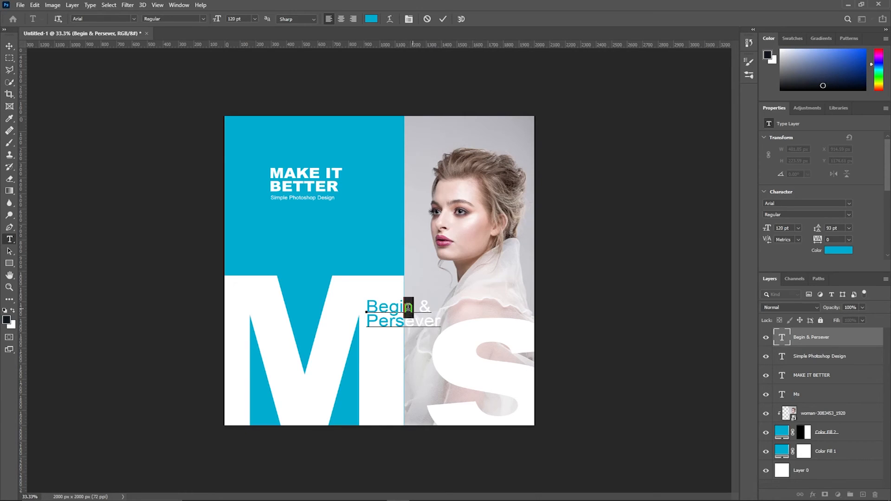
left_click(372, 18)
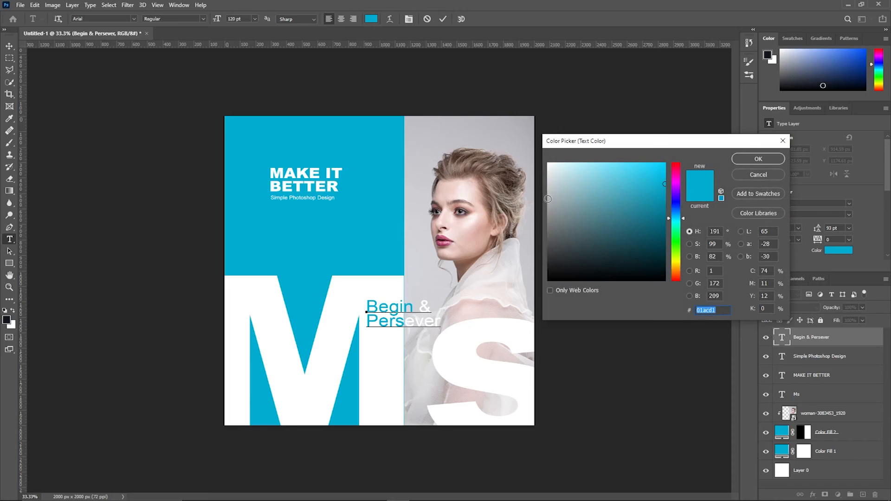
type("ffffff")
left_click(756, 159)
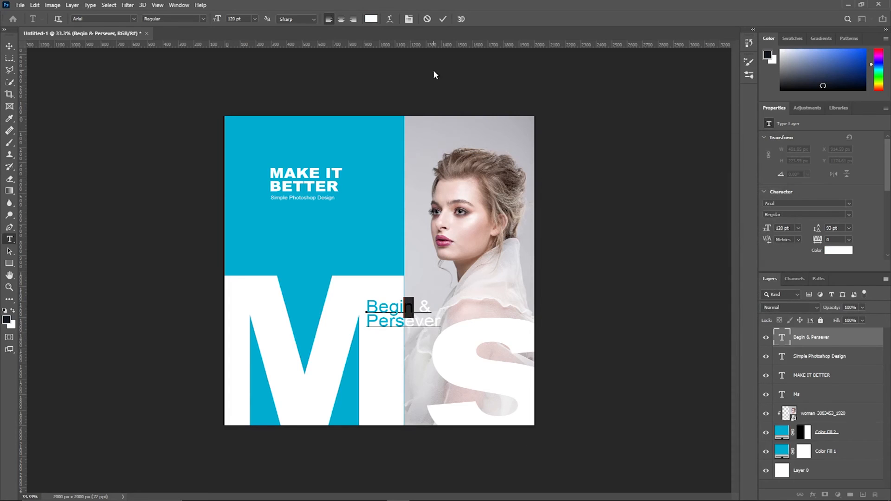
left_click(442, 19)
key("v")
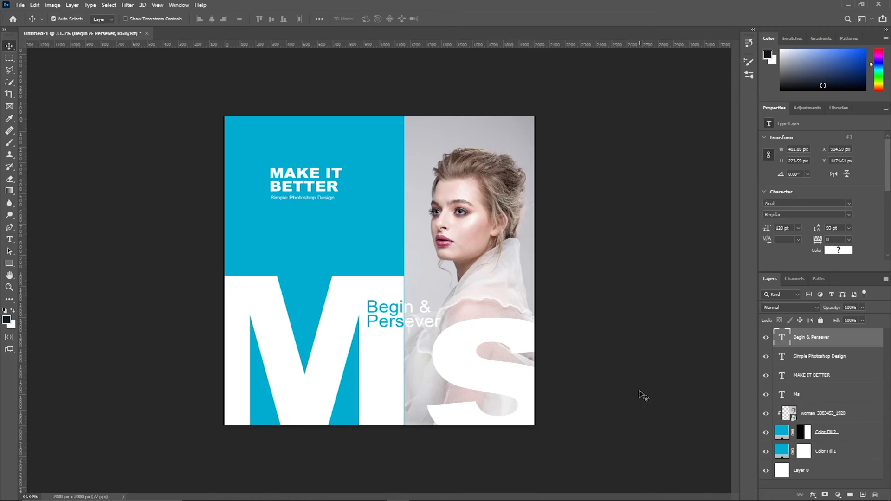
left_click_drag(387, 312, 390, 297)
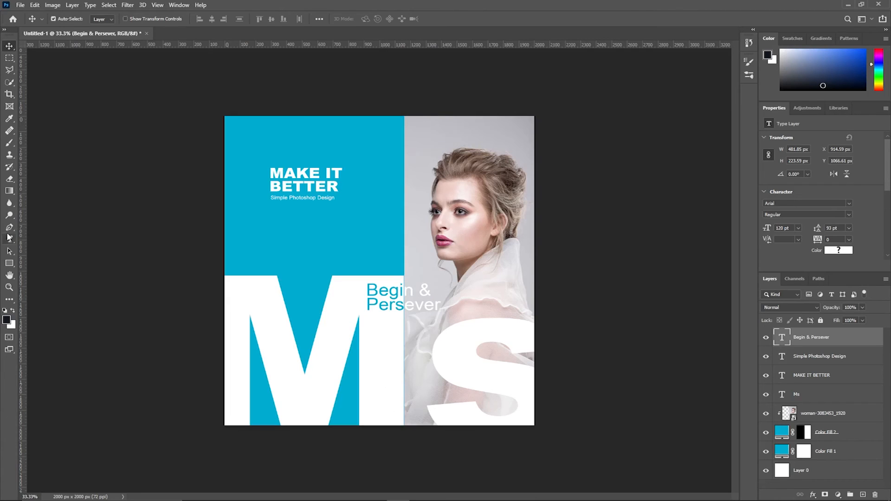
Step: Draw a tall rectangle between the M and S at the poster's bottom
left_click(9, 263)
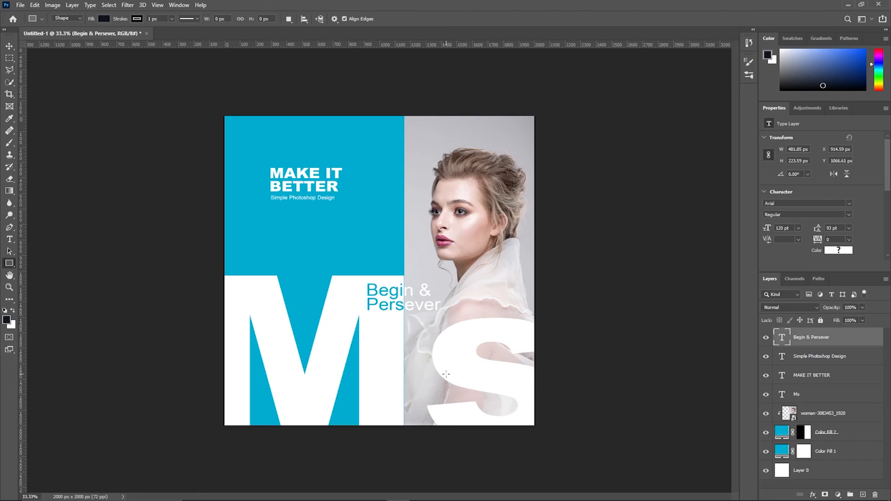
left_click_drag(409, 363, 447, 434)
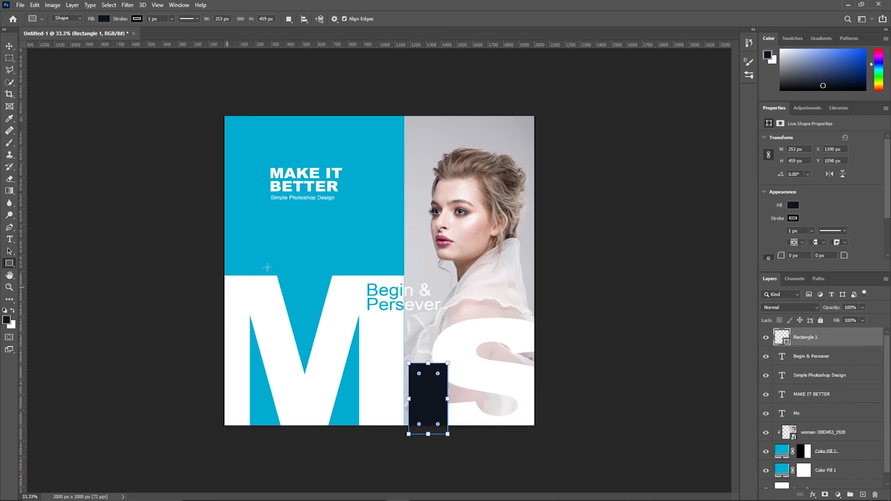
left_click(9, 45)
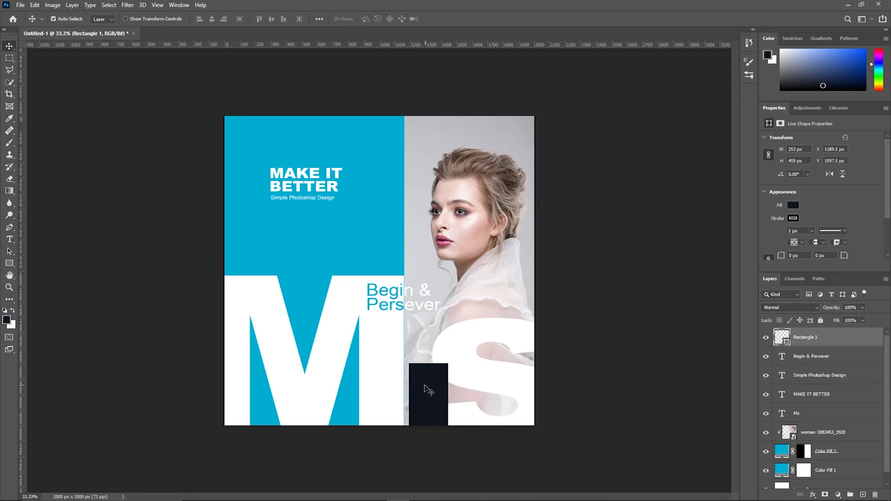
Step: Fill the rectangle with the recent cyan swatch and lower its opacity to about 51%
left_click(793, 218)
left_click(792, 205)
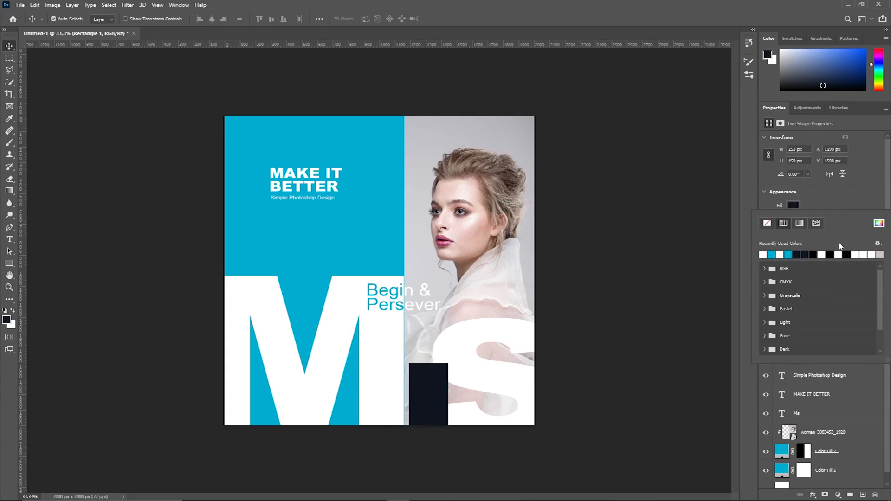
left_click(772, 253)
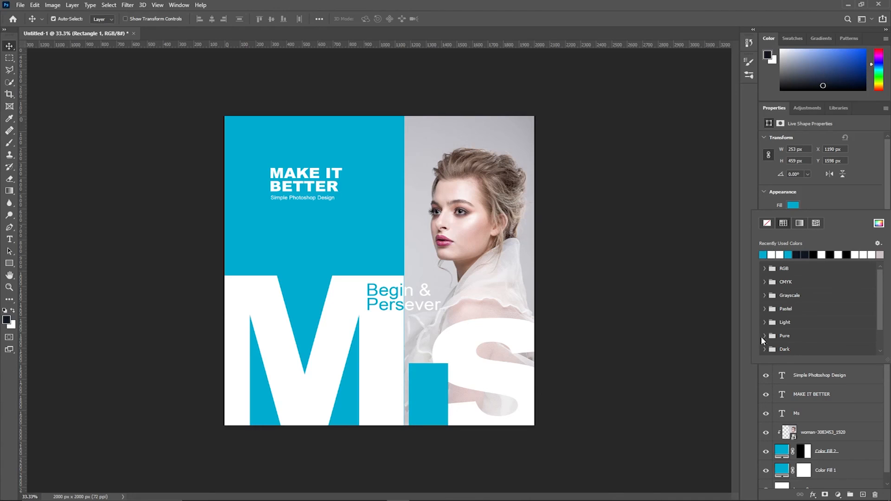
left_click(769, 192)
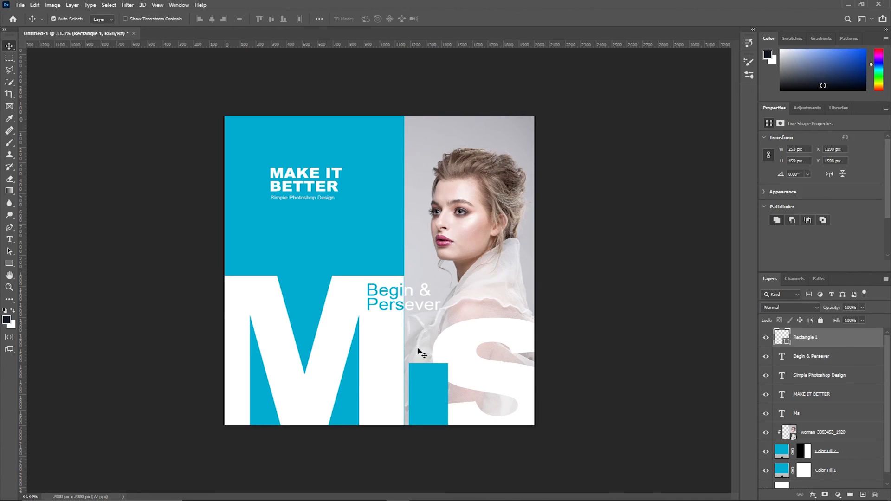
left_click(863, 308)
left_click_drag(846, 319, 835, 319)
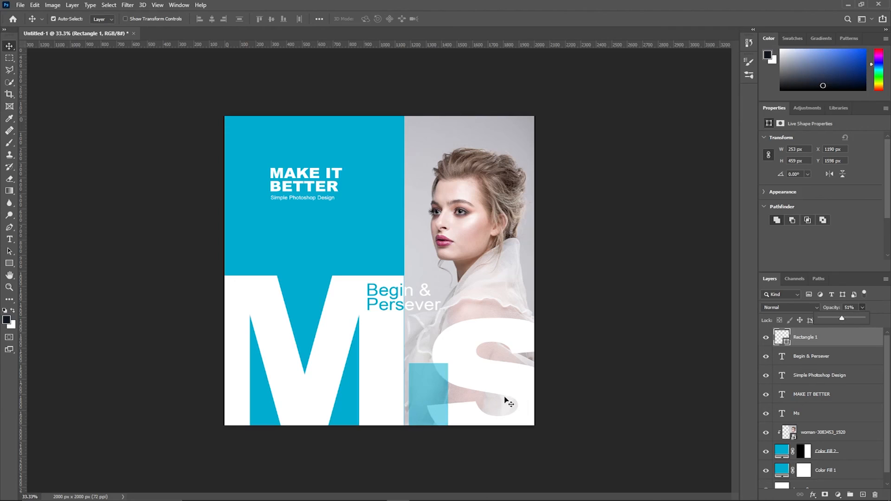
Step: Duplicate the cyan rectangle twice, moving one copy to the photo's top and one down-right over the S
key("ctrl+j")
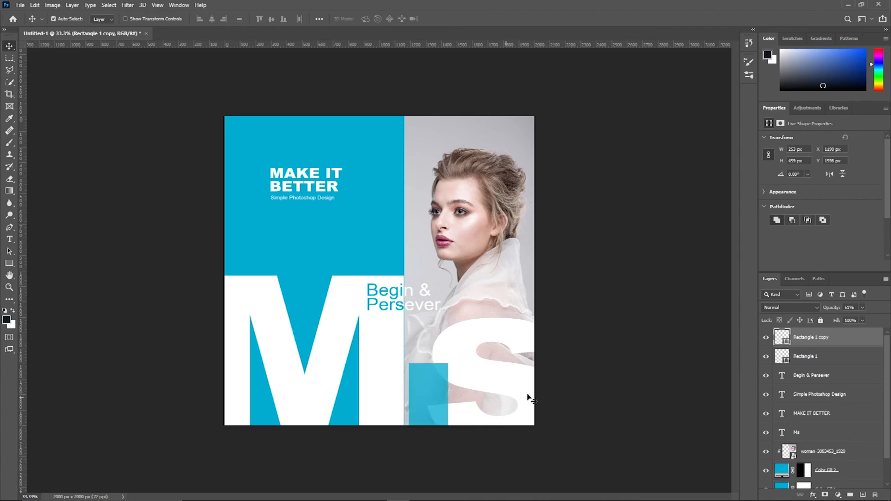
left_click_drag(437, 395, 446, 105)
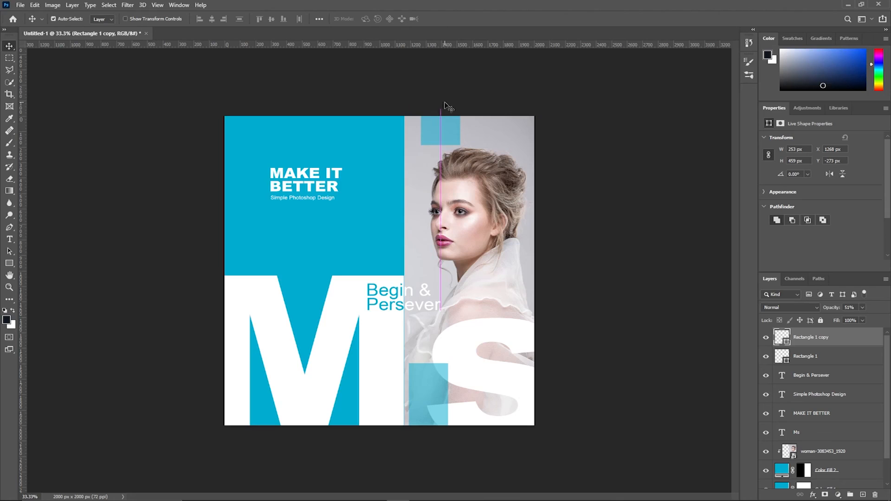
left_click(436, 395)
key("ctrl+j")
left_click_drag(438, 396, 506, 424)
left_click(619, 252)
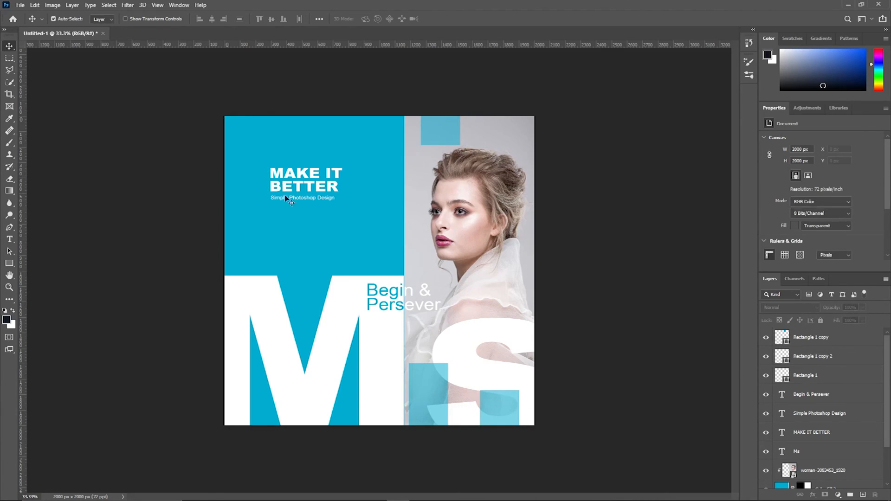
key("ctrl+0")
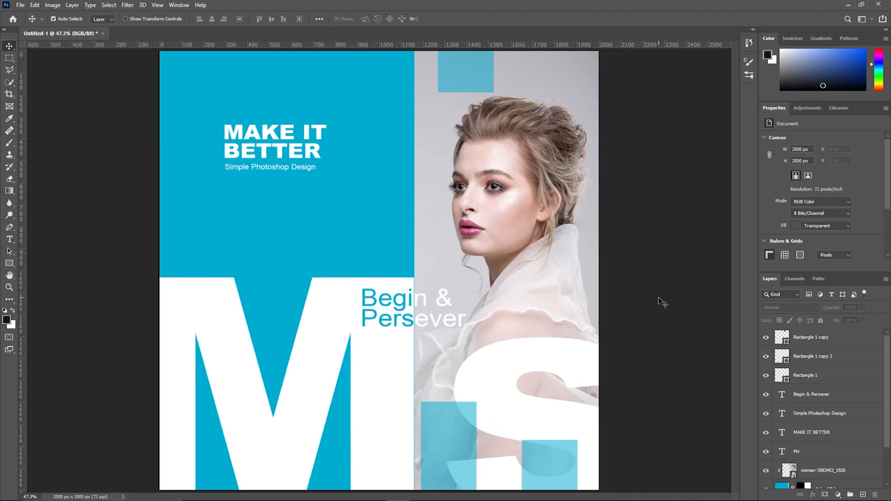
key("ctrl+minus")
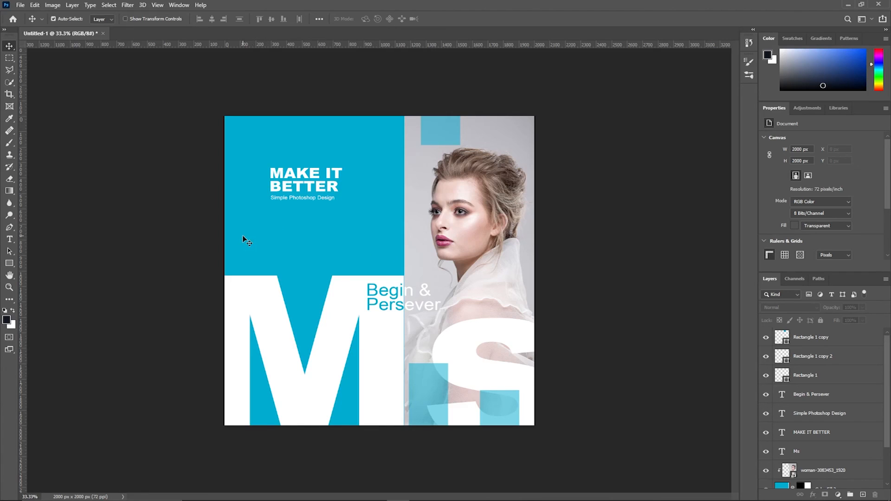
Step: Type the contact e-mail address as new text at the panel's top-left corner
left_click(9, 239)
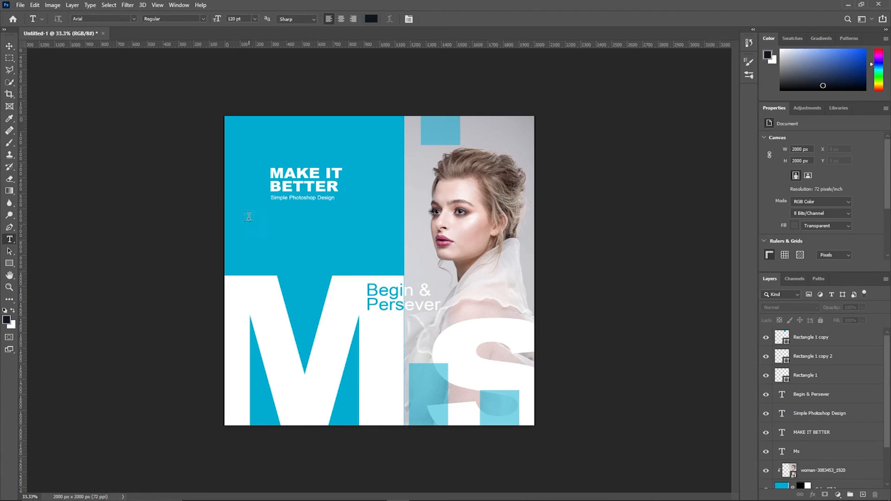
left_click(239, 125)
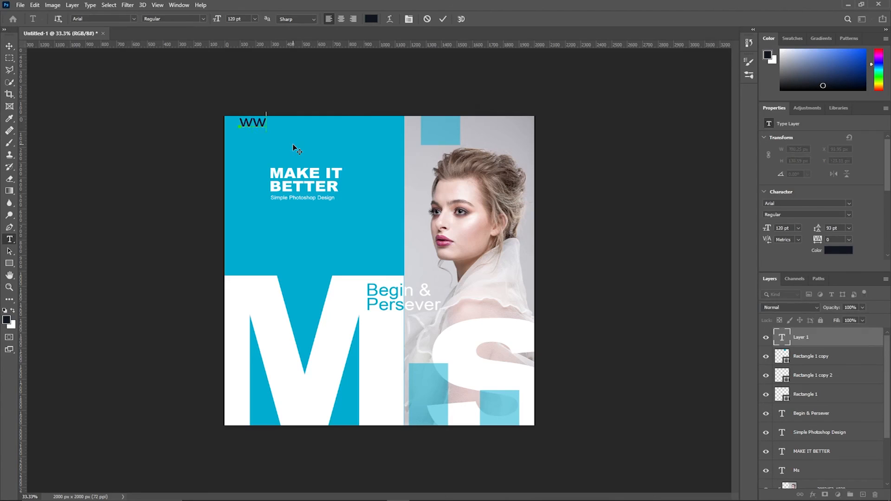
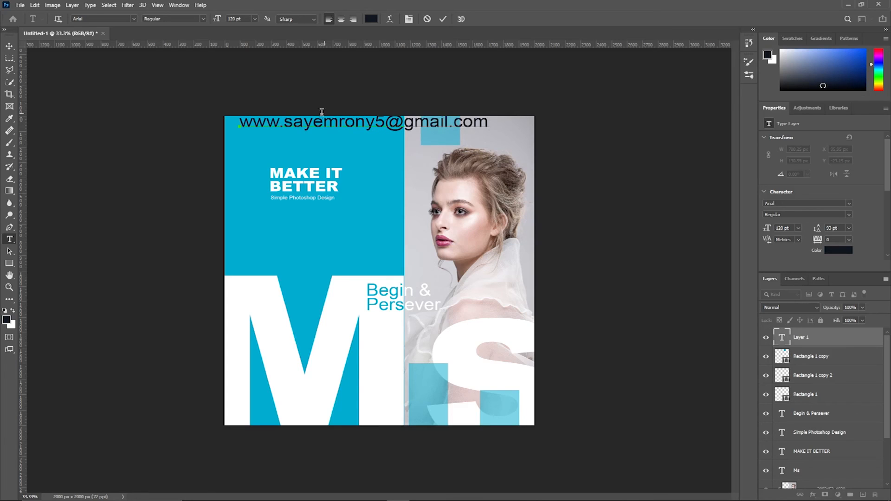
left_click(10, 45)
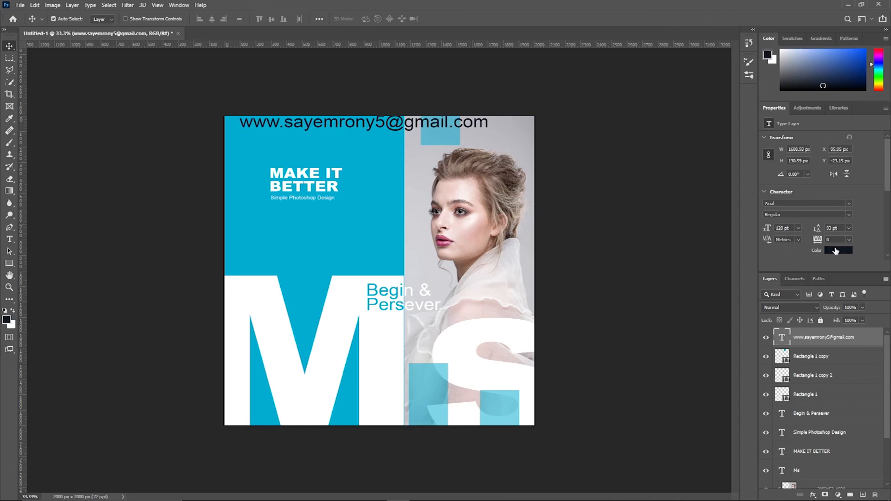
Step: Make the e-mail text white at 36 pt and nudge it slightly left
left_click(836, 251)
left_click(550, 153)
left_click(750, 156)
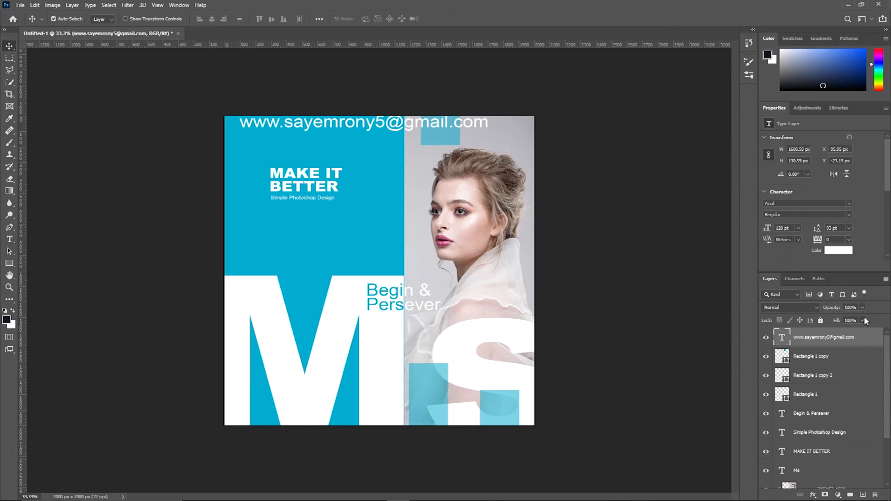
left_click(798, 228)
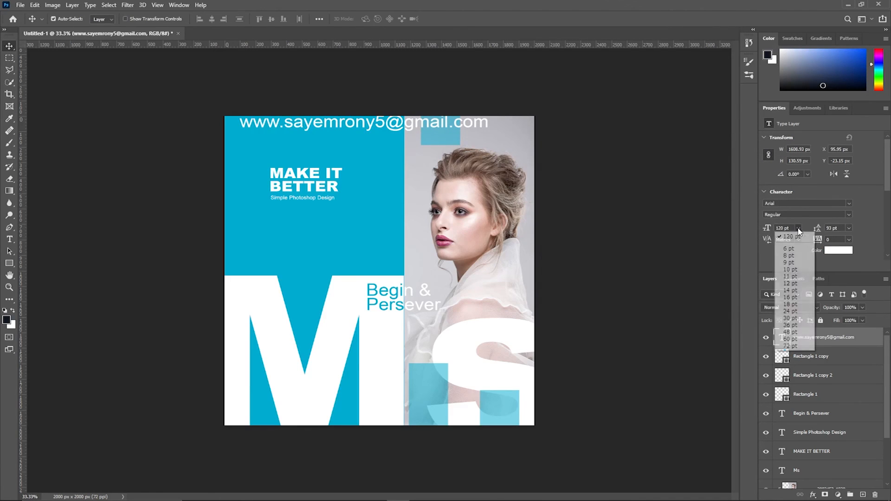
left_click(795, 325)
left_click_drag(300, 125, 289, 125)
left_click(82, 165)
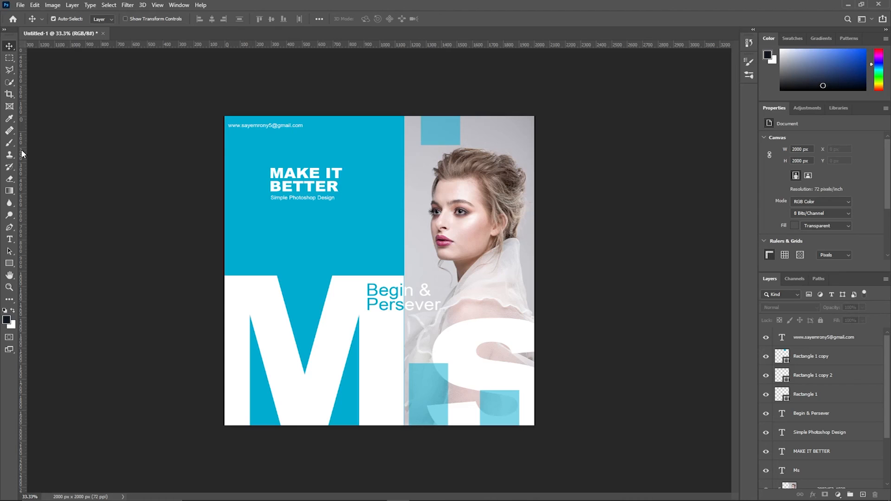
key("ctrl+plus")
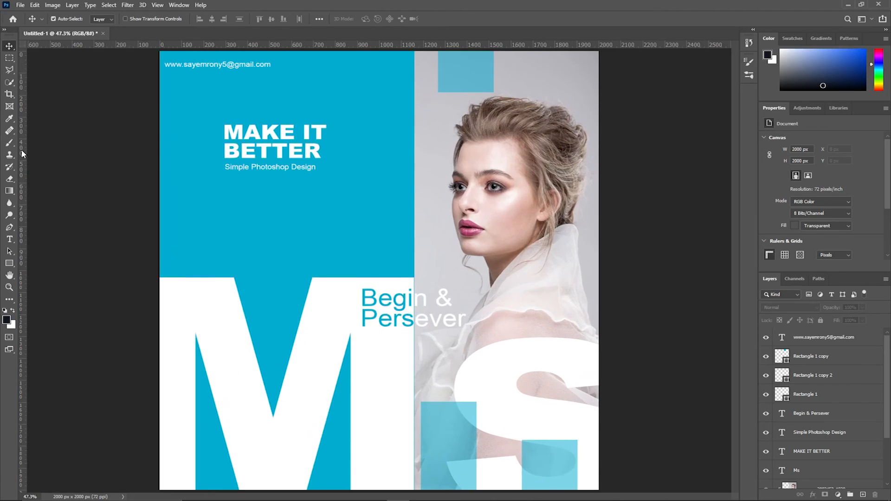